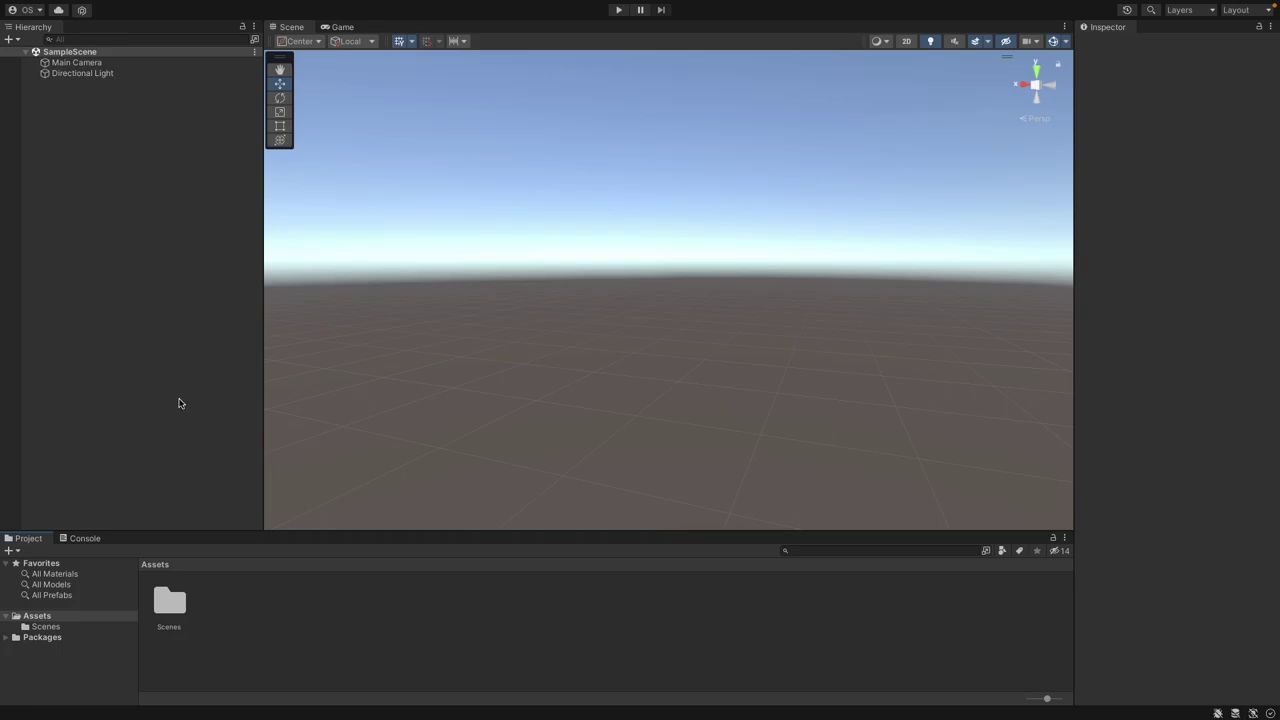
Create a 3D cube from the Hierarchy's context menu and name it PlayerCube.
right_click(180, 403)
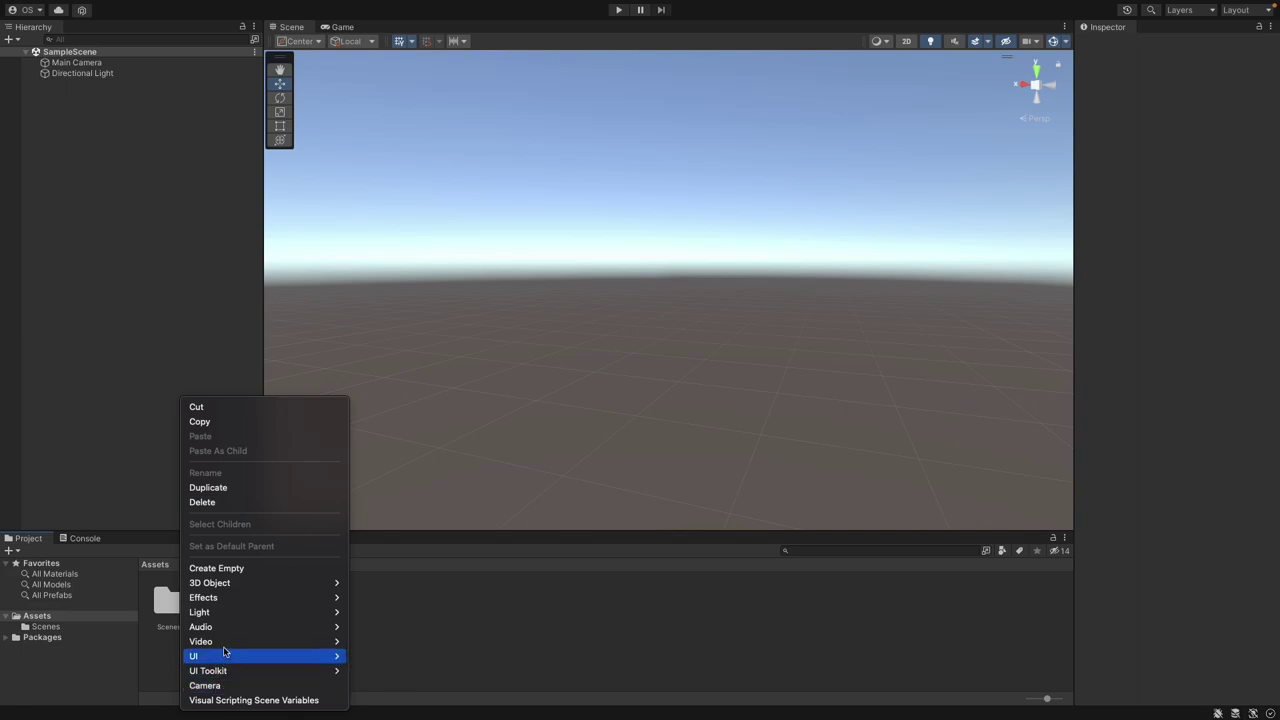
mouse_move(213, 586)
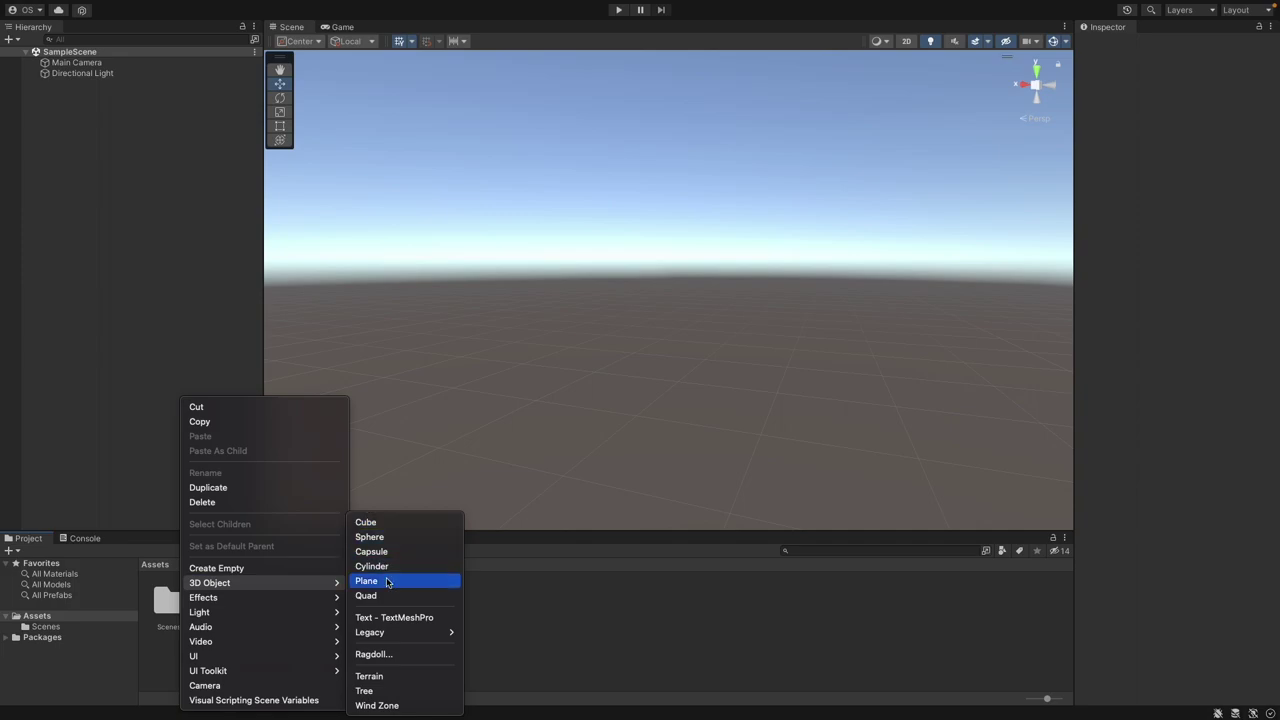
mouse_move(244, 627)
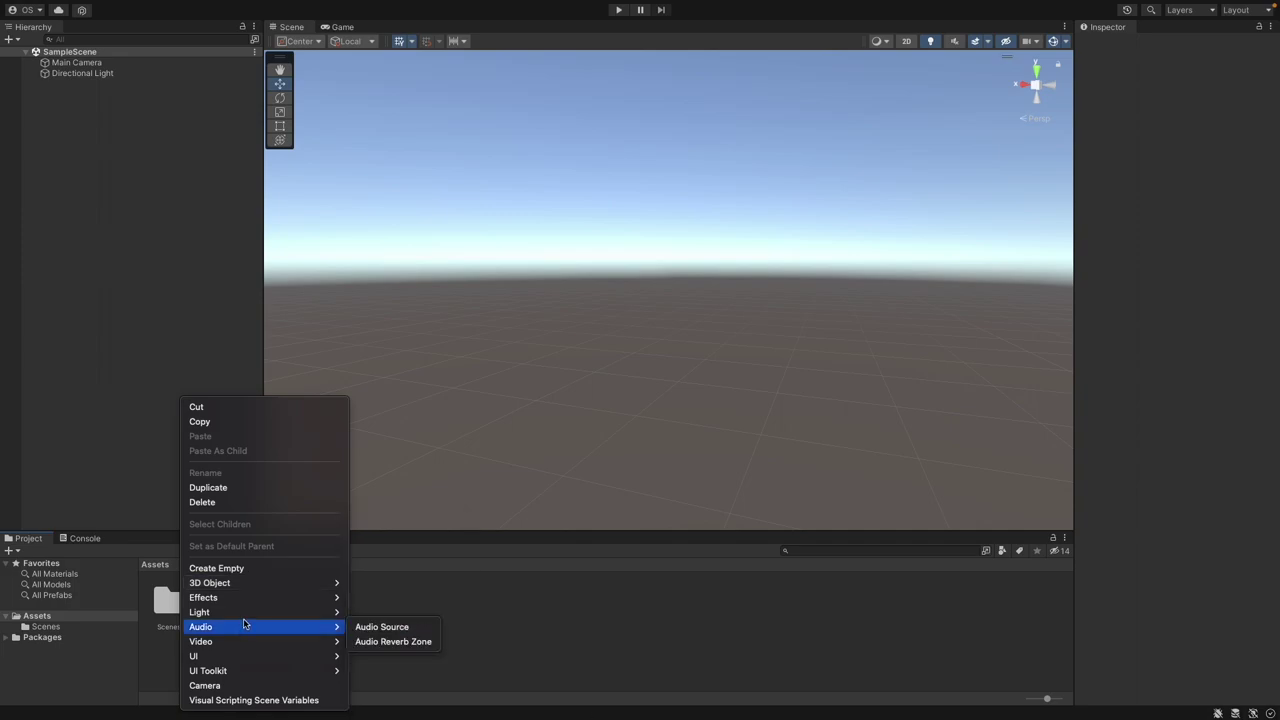
mouse_move(250, 578)
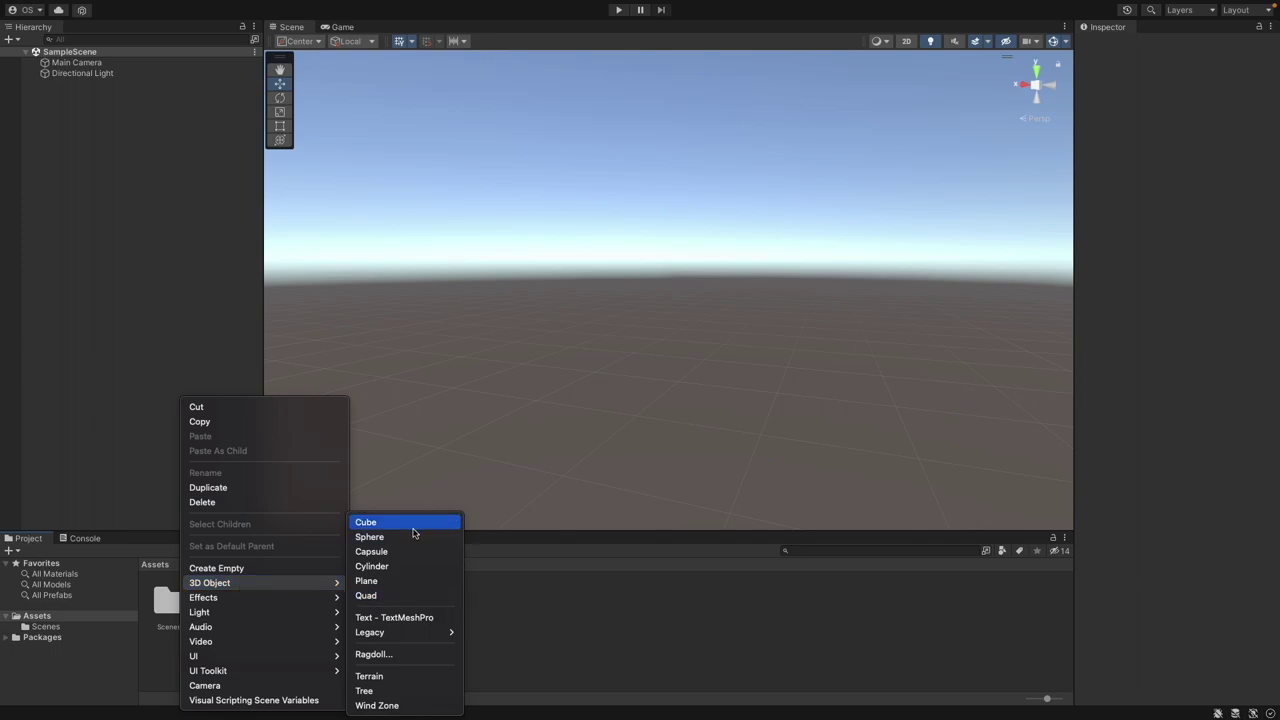
left_click(407, 522)
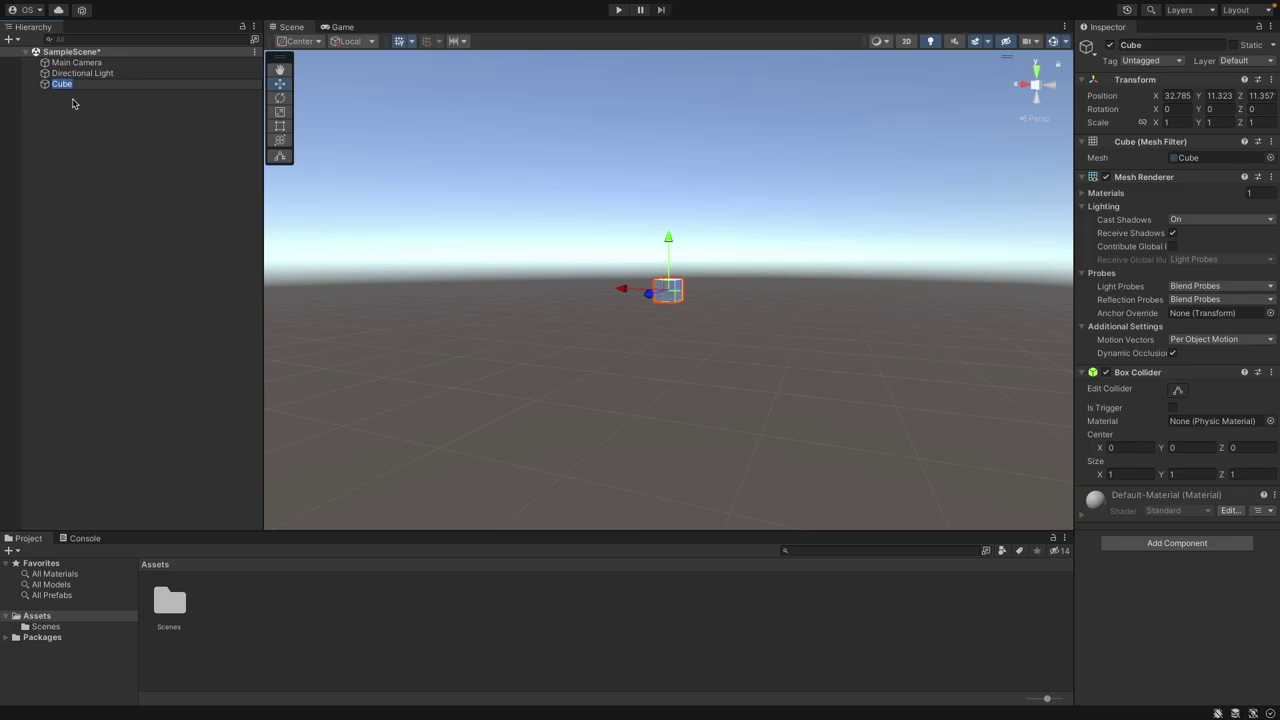
type("PlayerCube")
left_click(72, 103)
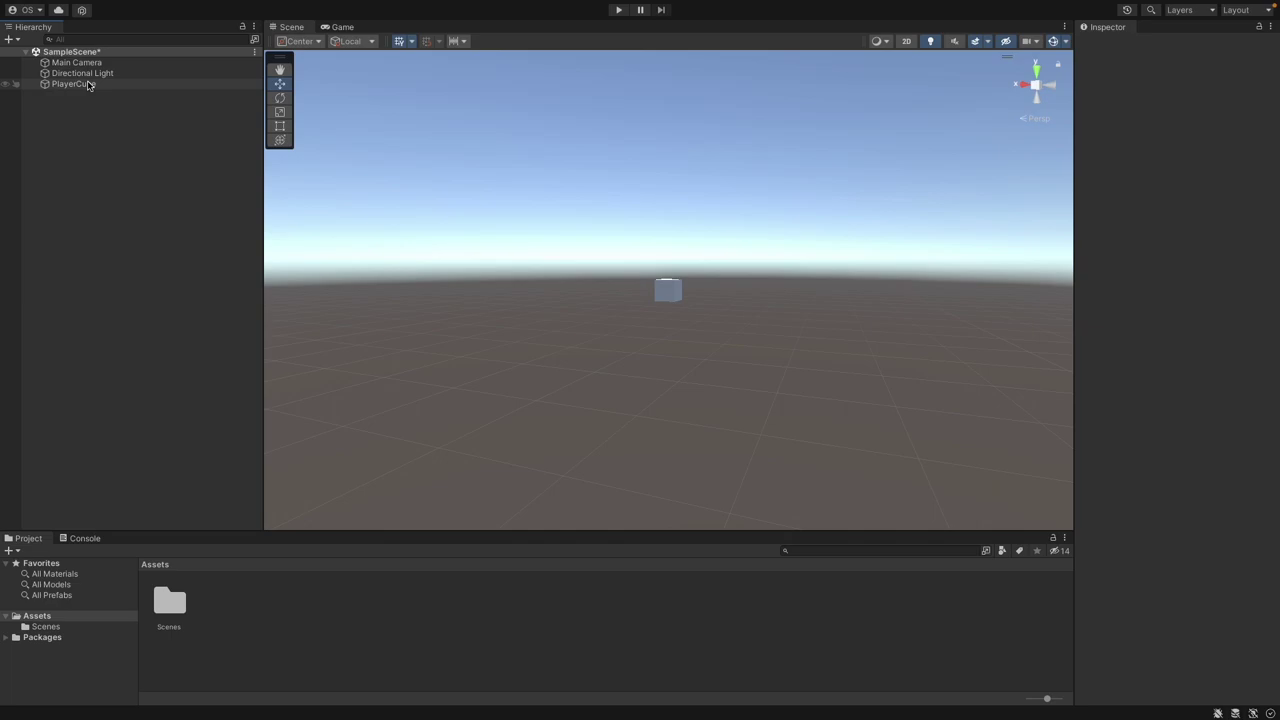
Select PlayerCube to show its Transform (position 32.785, 11.323, 11.357) in the Inspector.
left_click(88, 85)
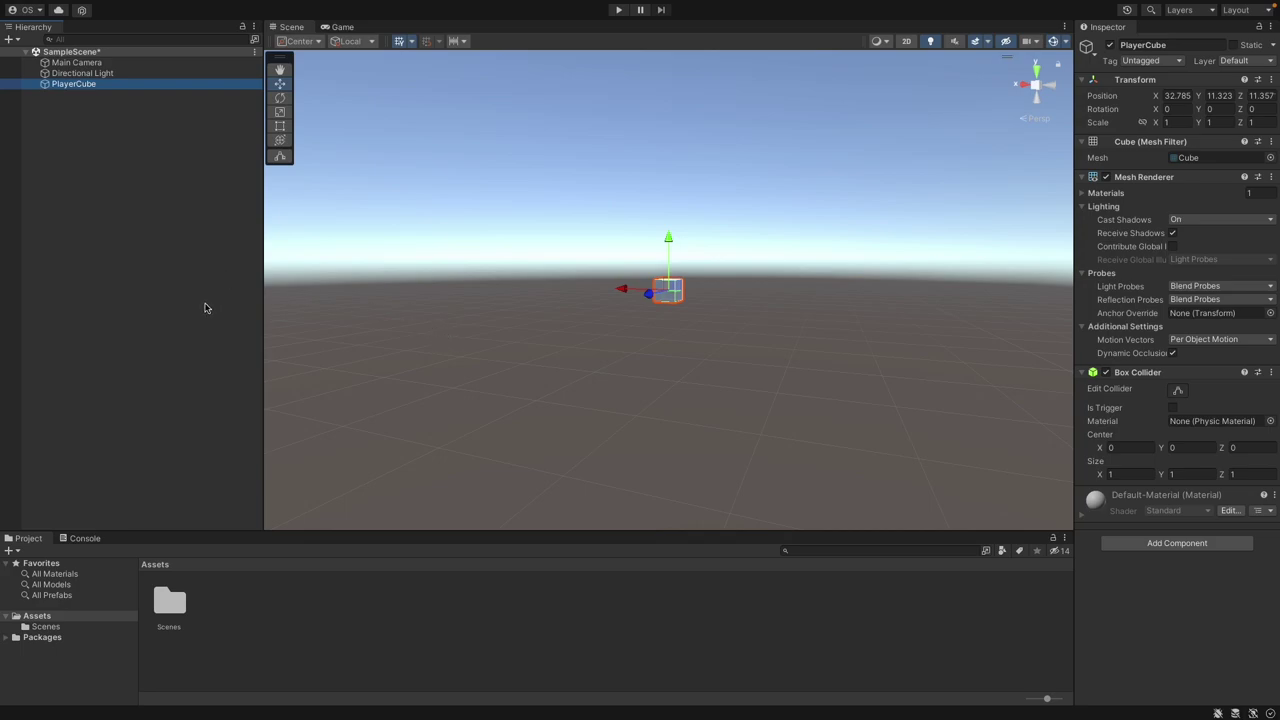
right_click(156, 285)
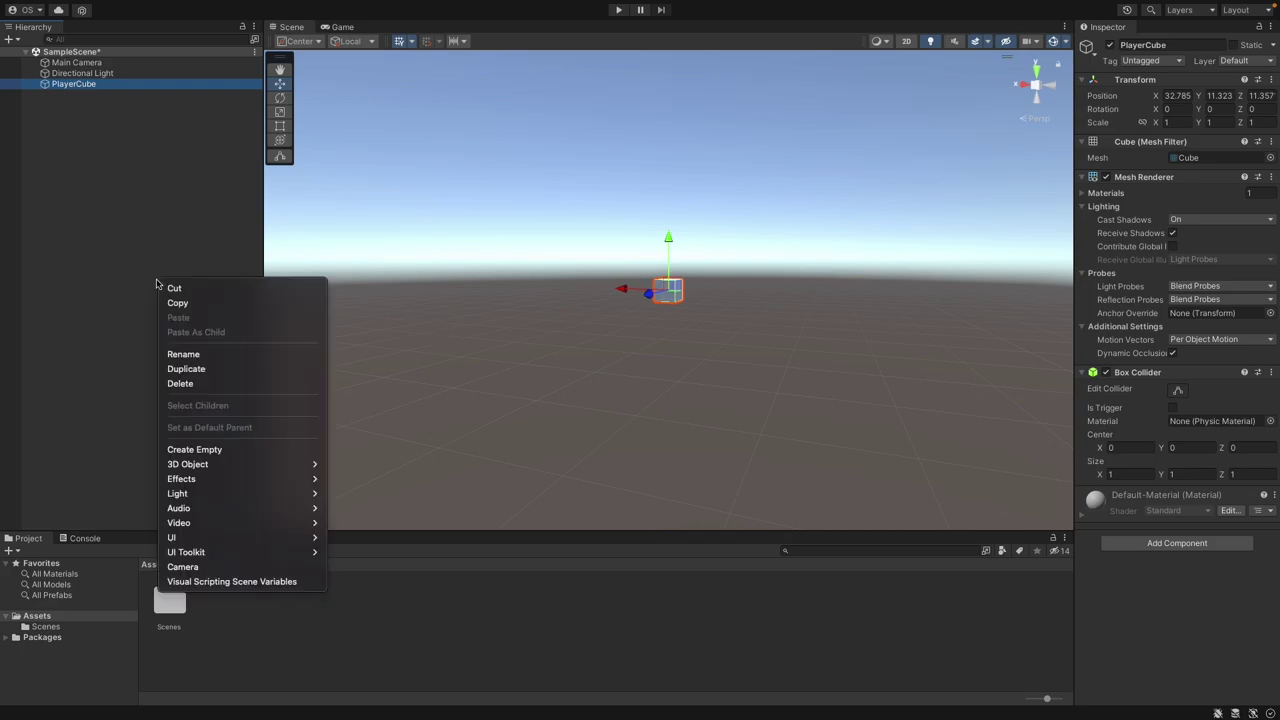
left_click(229, 450)
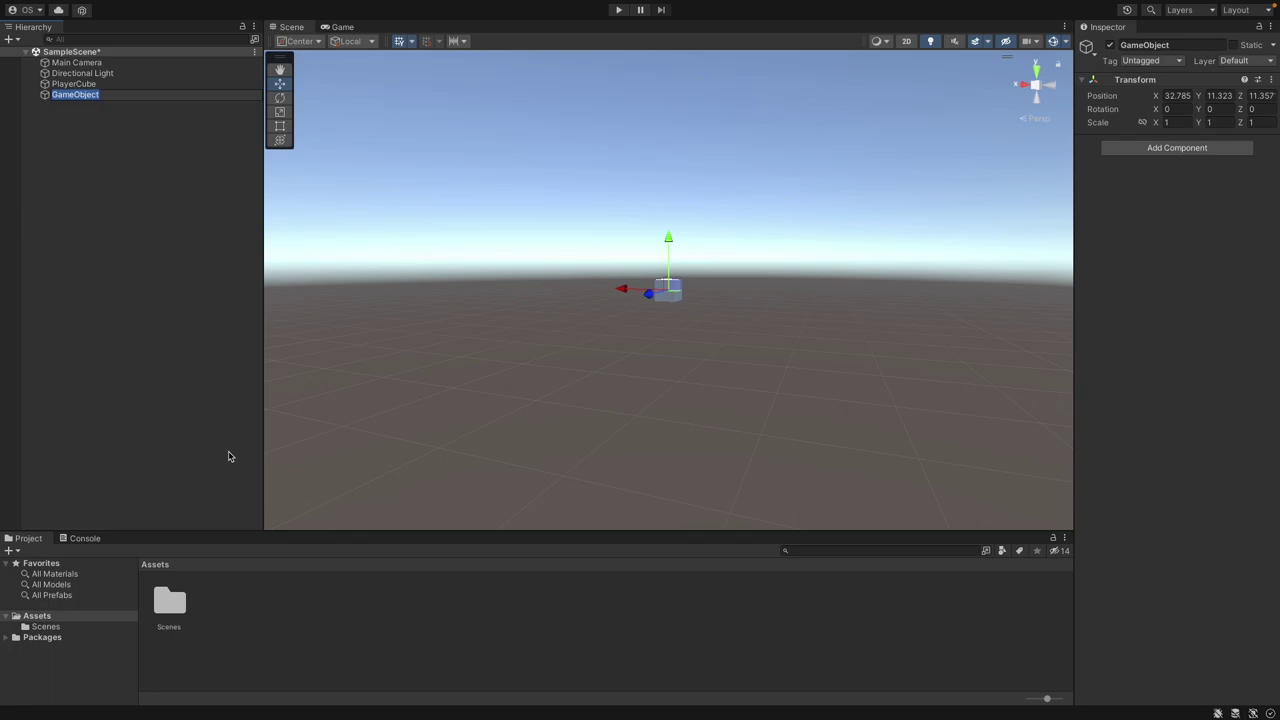
type("Empty")
key("Return")
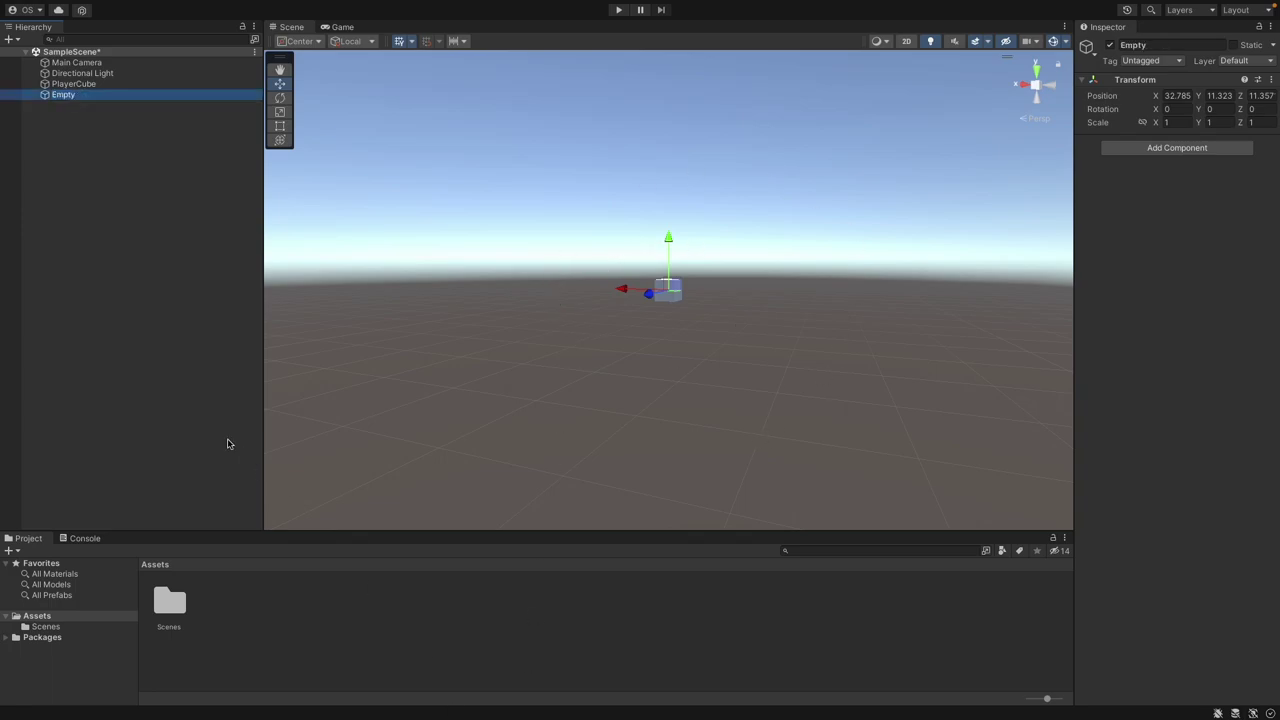
left_click(54, 116)
key("ctrl+z")
right_click(70, 99)
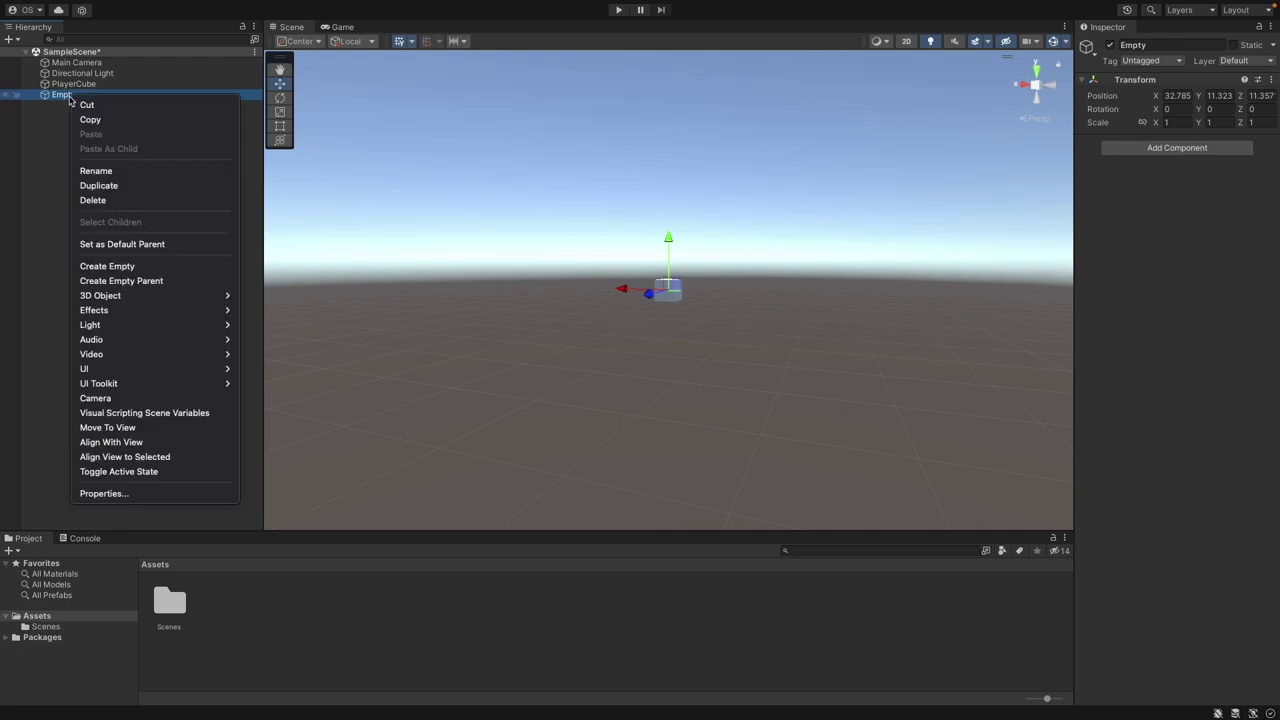
left_click(120, 201)
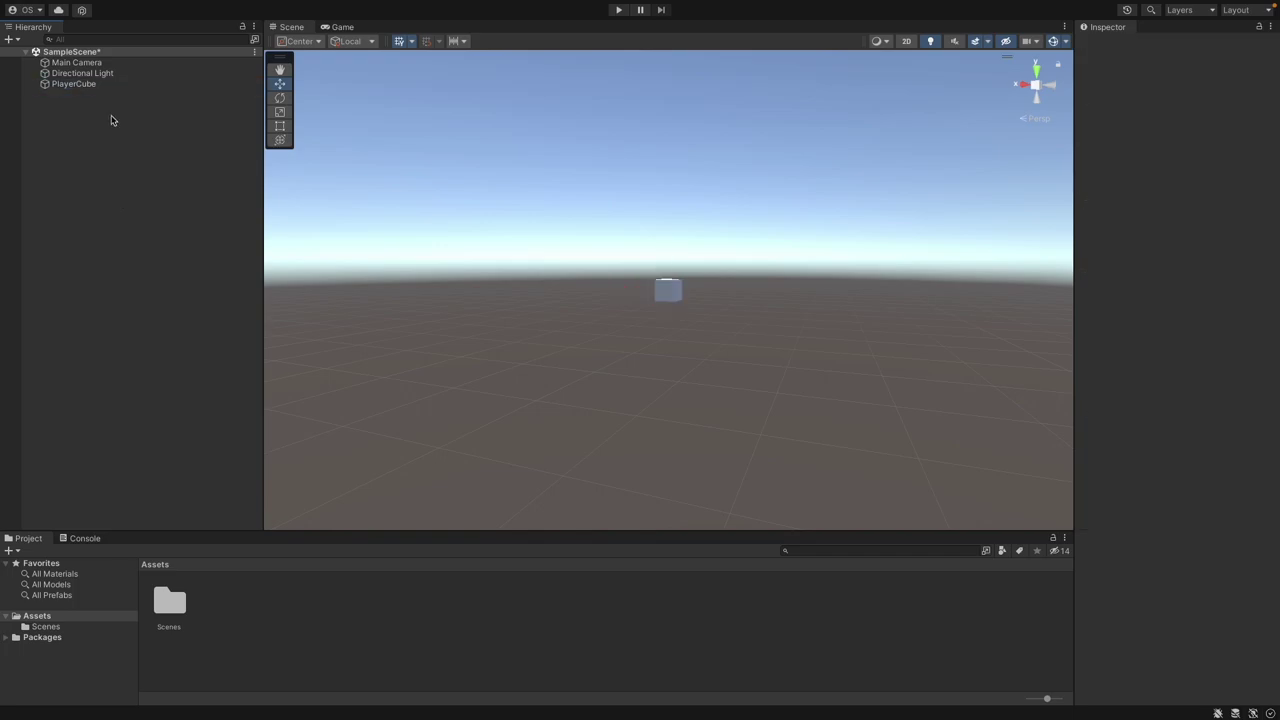
Give PlayerCube position 29.9, 11.1, rotation 7.23, -7.02, 3.65, and scale 3.45, 1.75, 9.06.
left_click(68, 88)
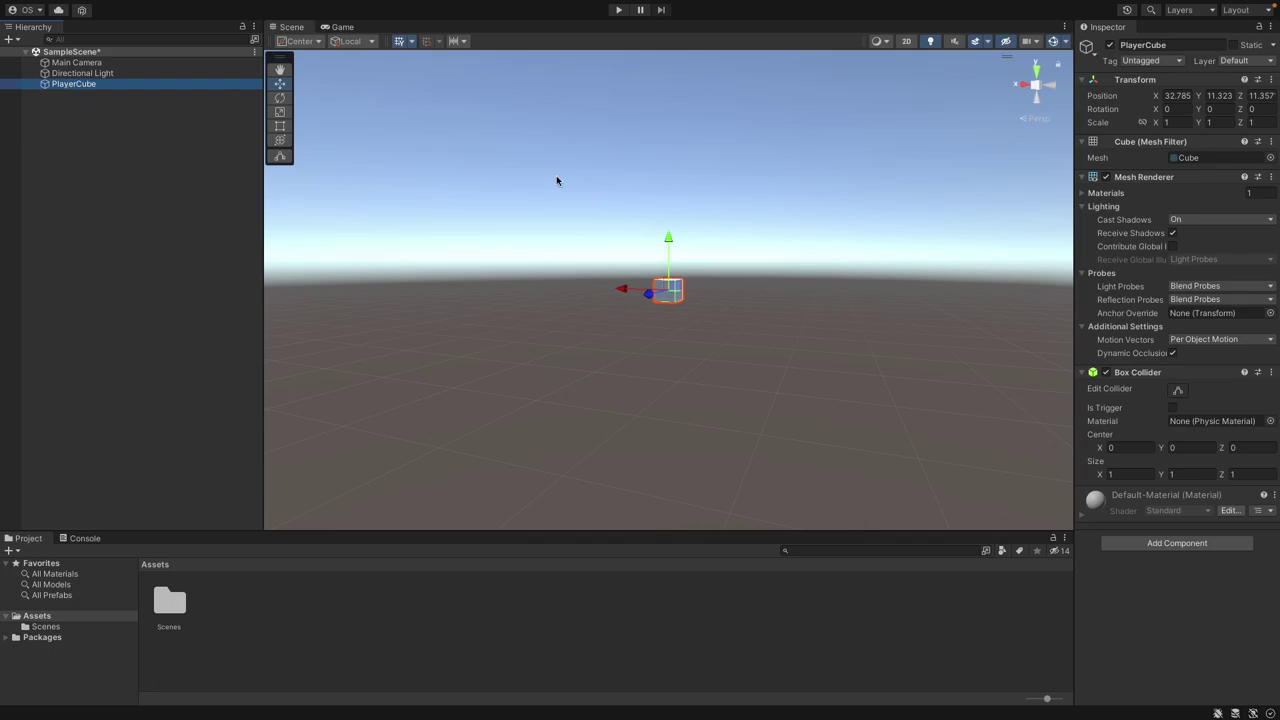
left_click(1160, 97)
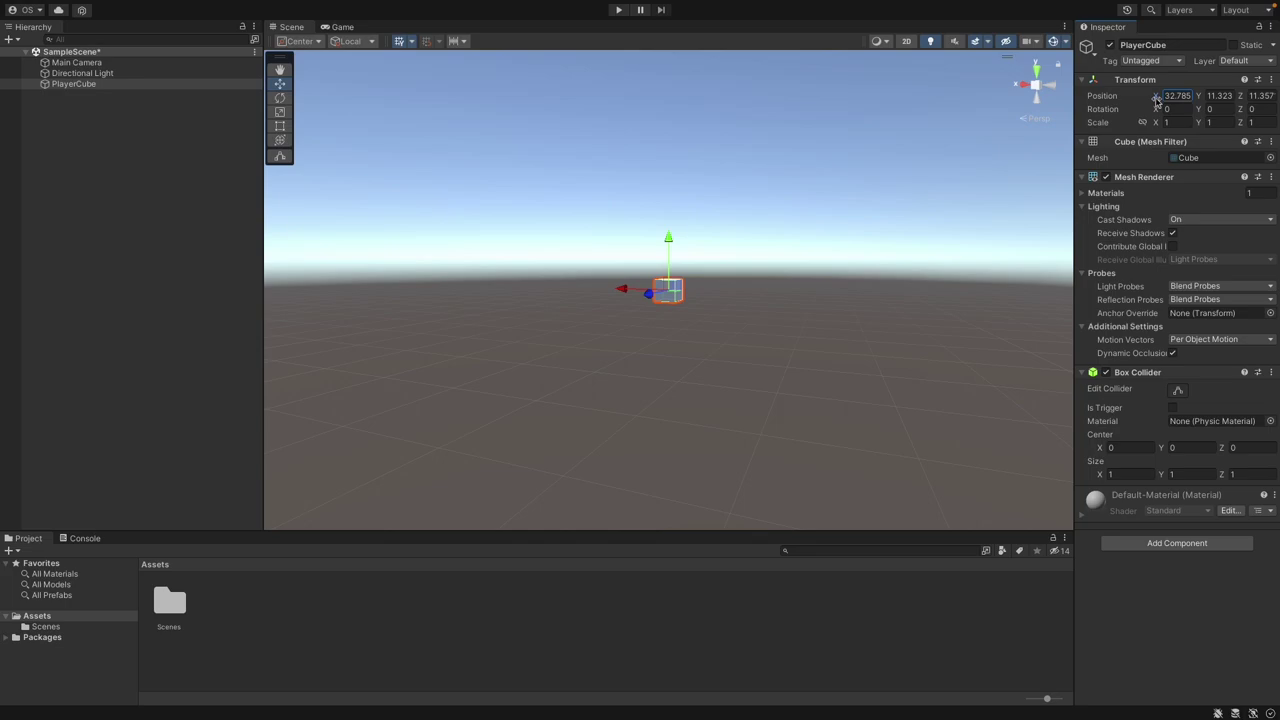
left_click_drag(1156, 97, 1234, 95)
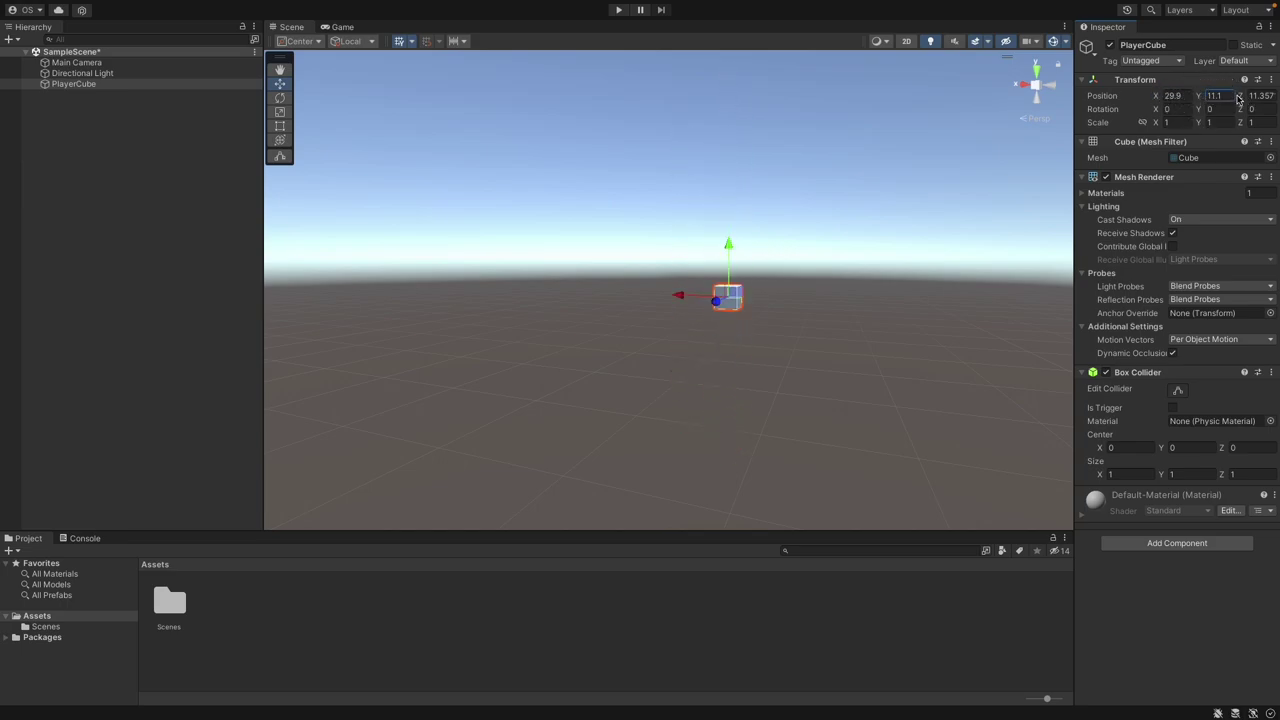
left_click_drag(1155, 111, 1278, 152)
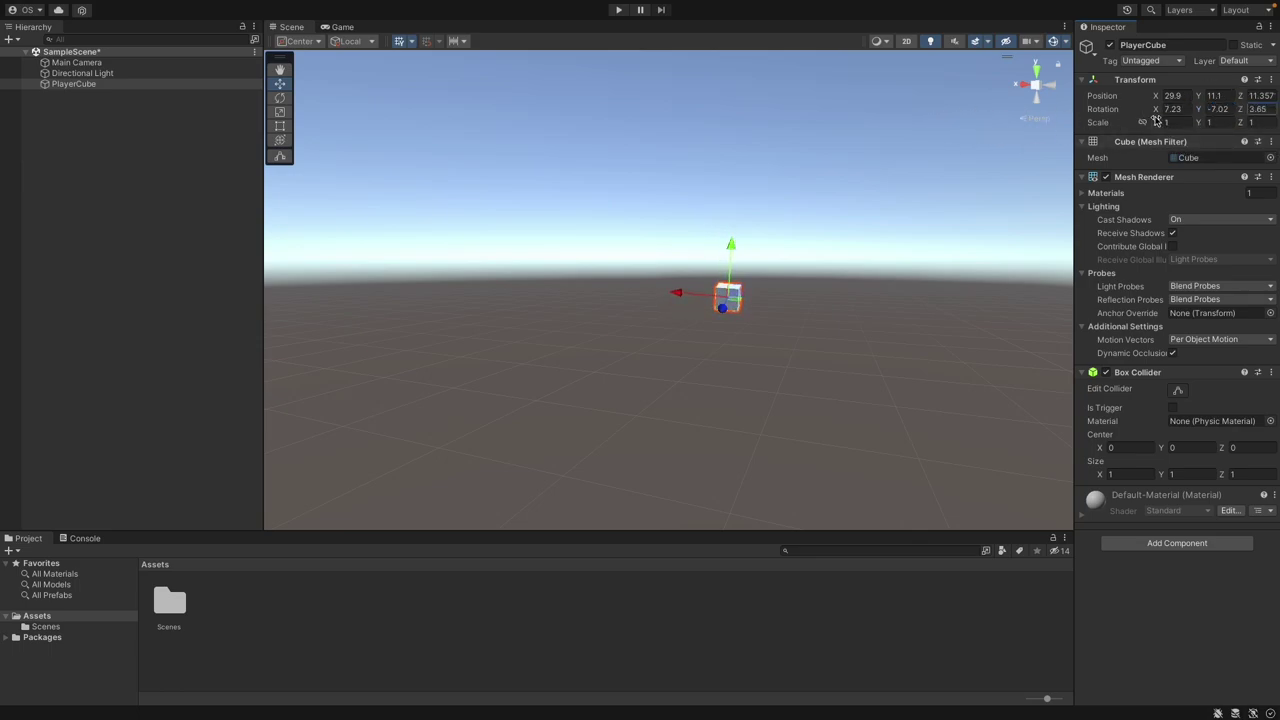
left_click_drag(1155, 121, 1278, 93)
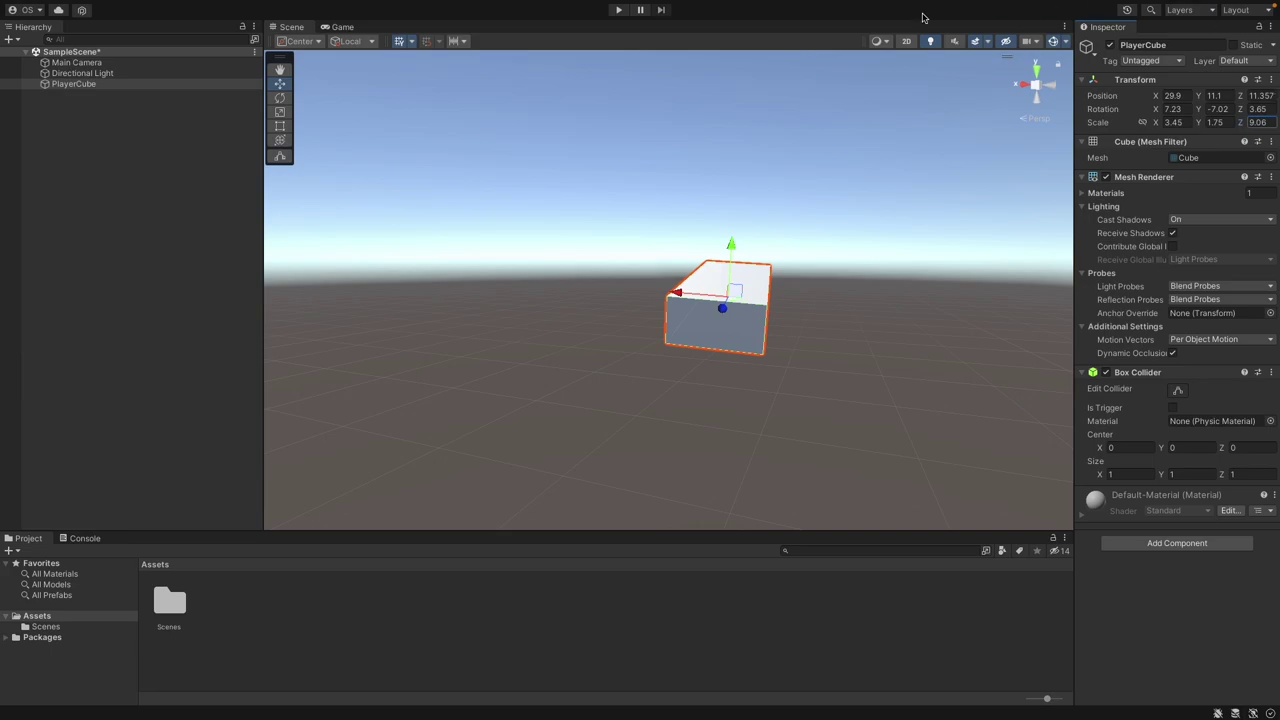
key("Return")
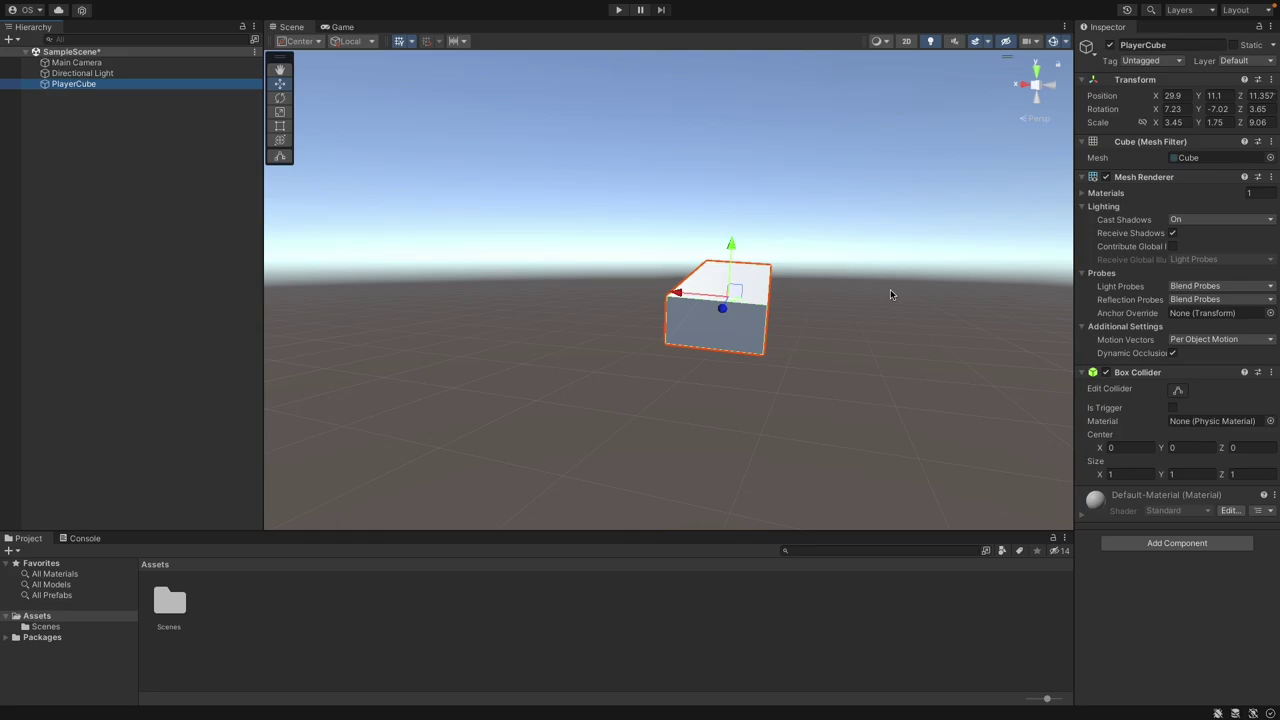
Use the Transform component's Reset command to return PlayerCube to the origin, unrotated, at scale 1.
left_click(1271, 79)
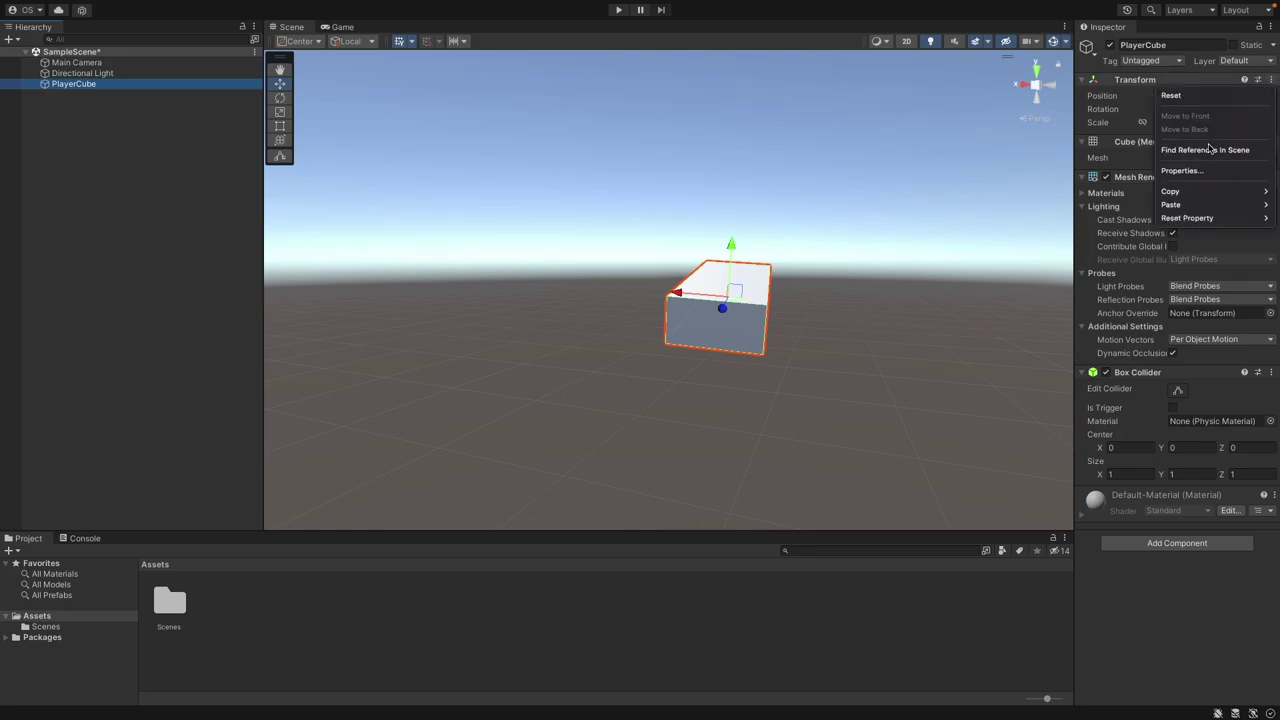
mouse_move(1191, 207)
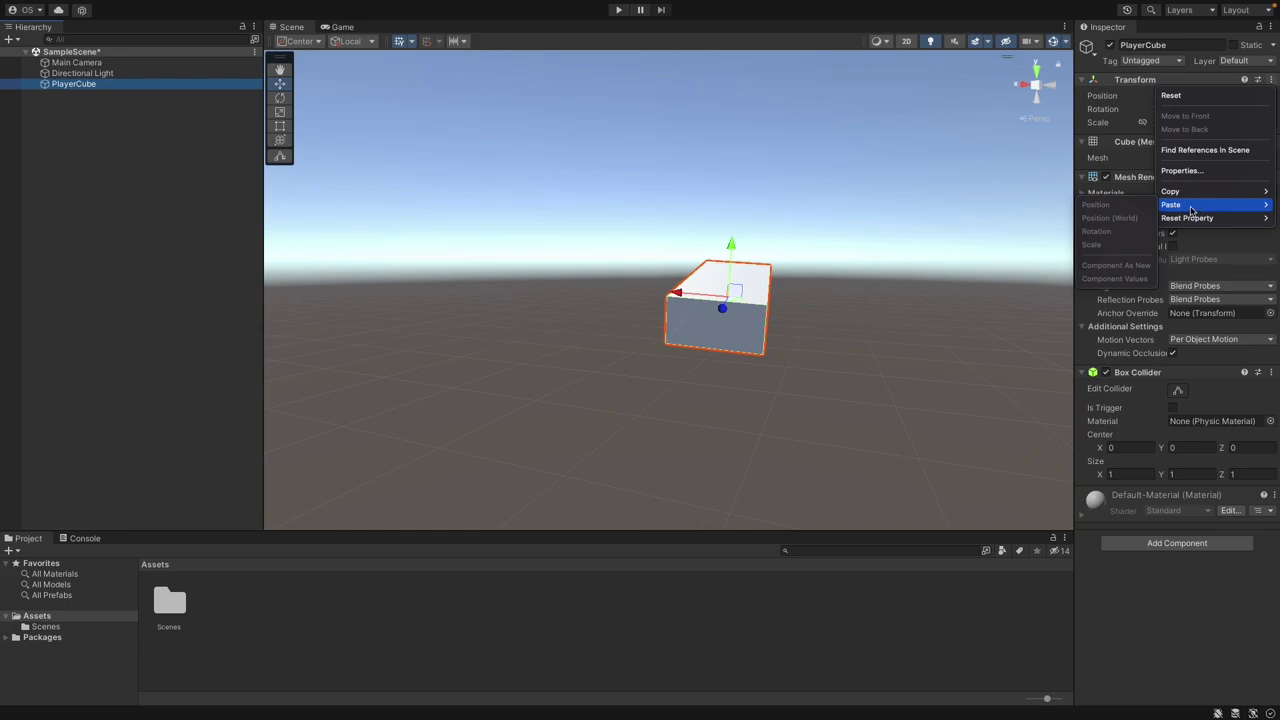
left_click(1176, 94)
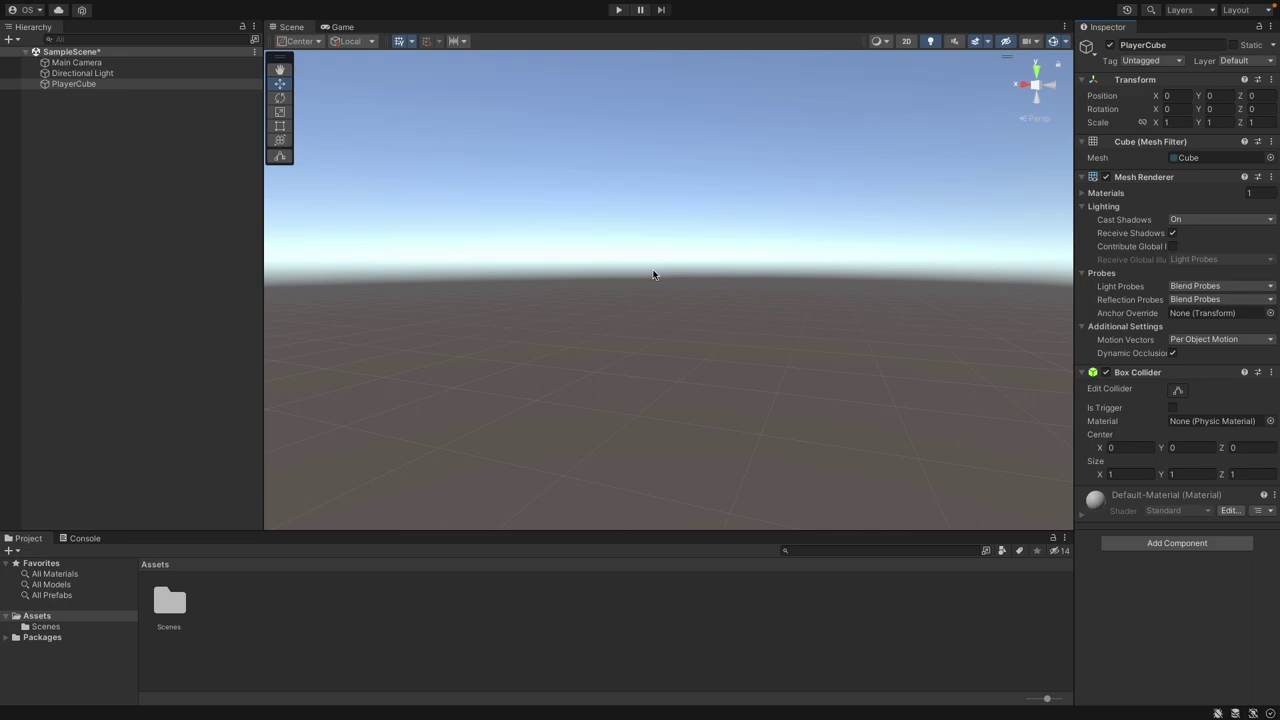
Frame PlayerCube, try the gizmo's side views, then settle on Top view and zoom.
double_click(74, 85)
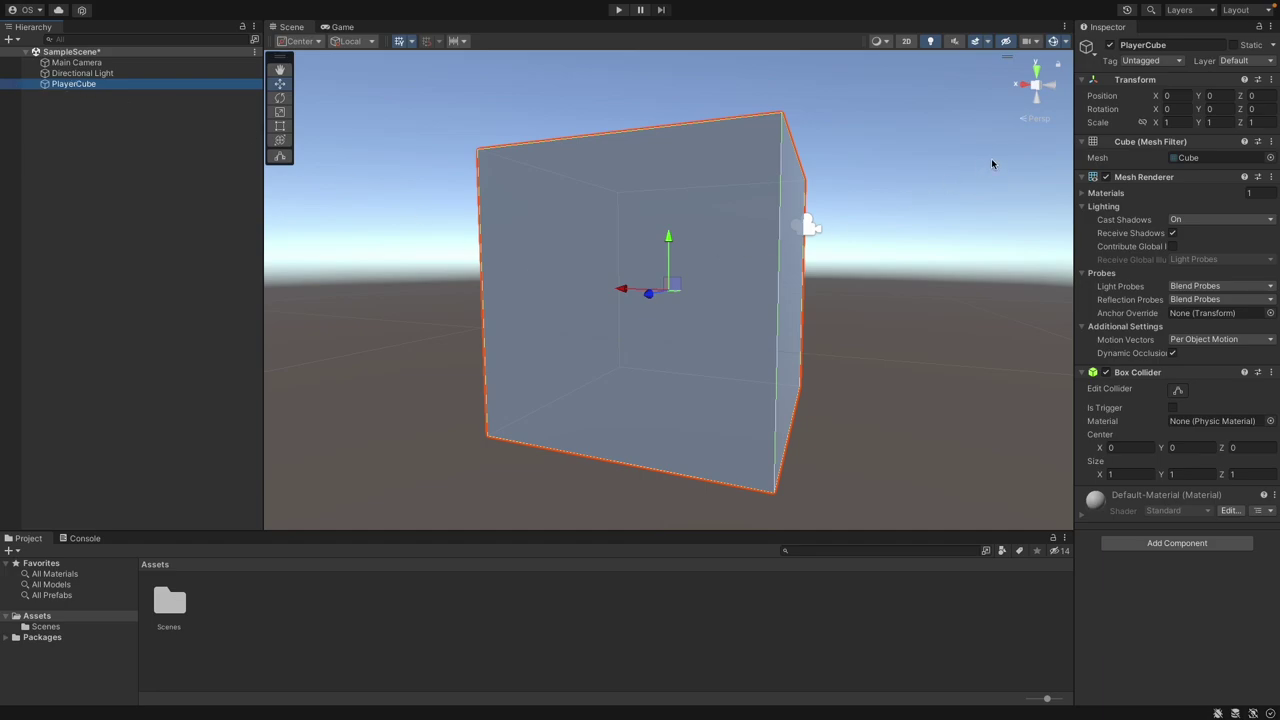
left_click(1022, 86)
left_click(1051, 88)
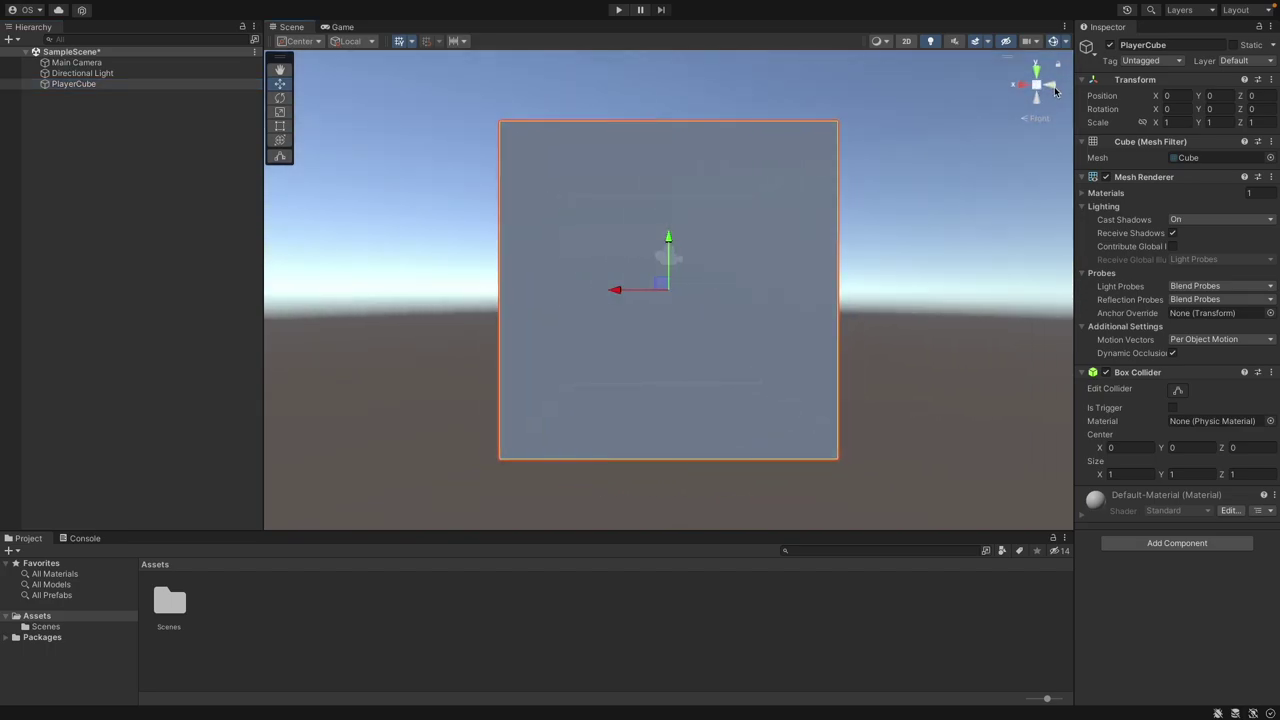
left_click(1052, 88)
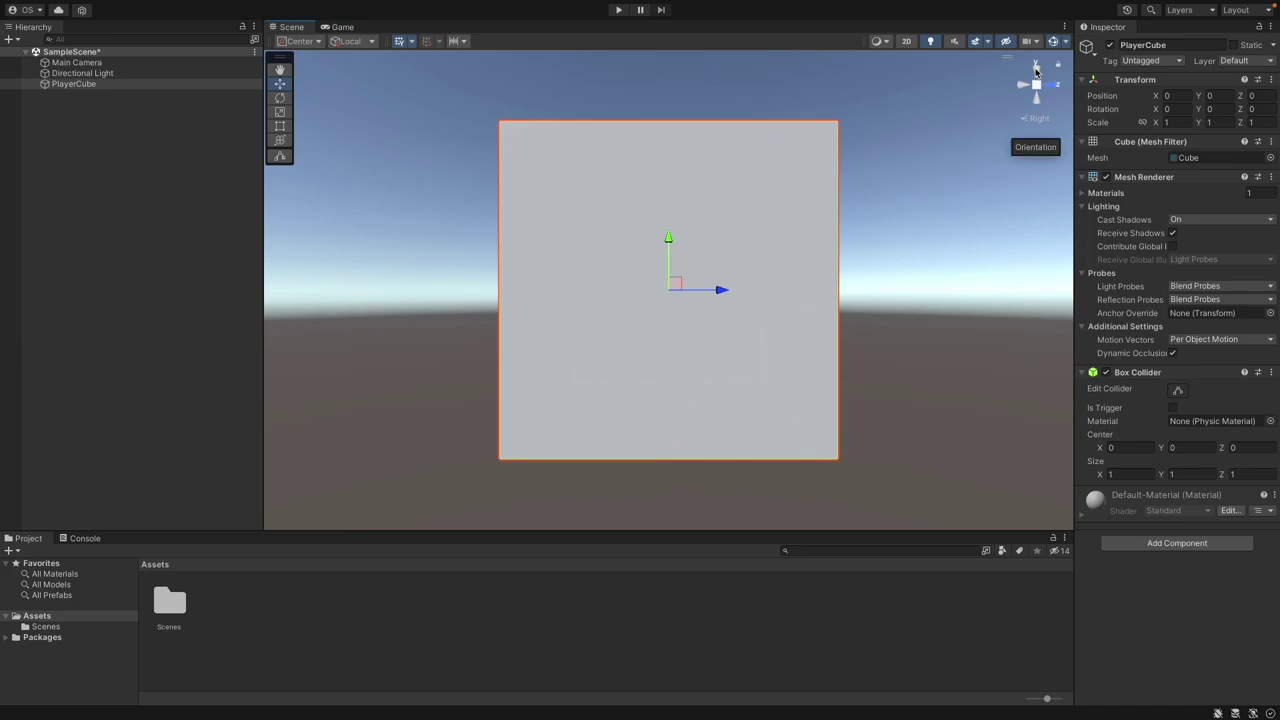
left_click(1036, 67)
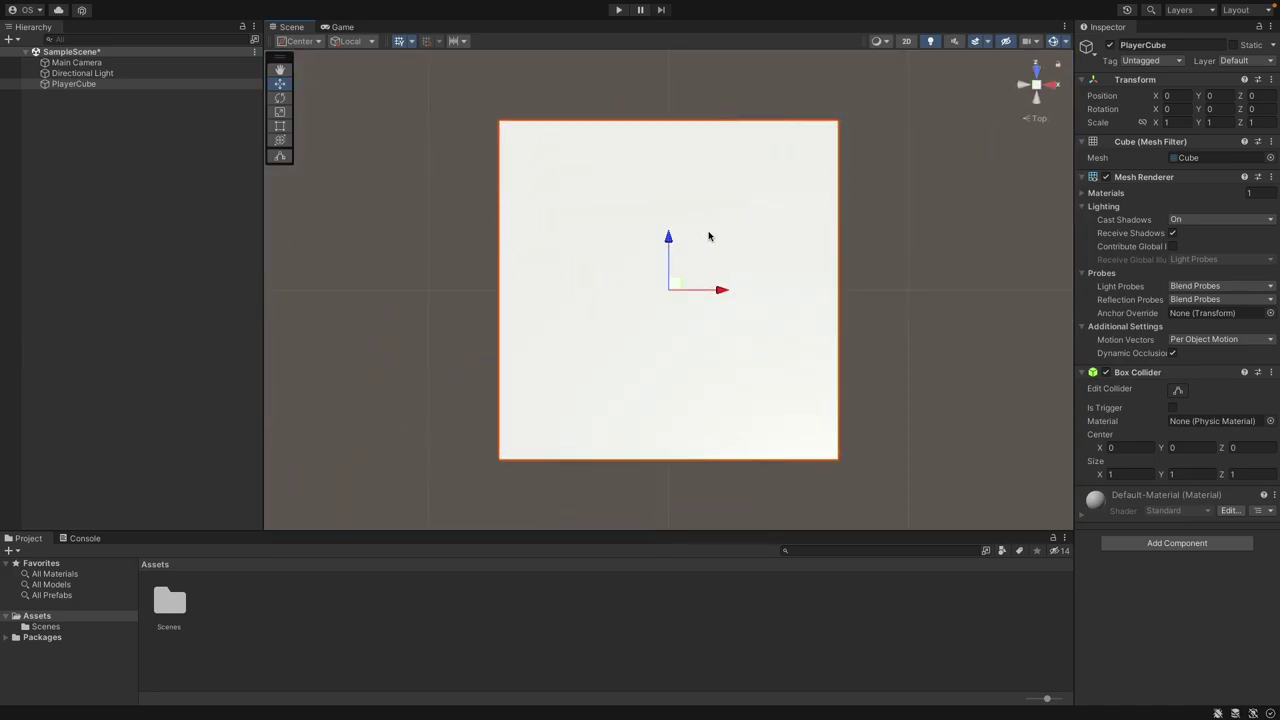
scroll(708, 236, "down", 6)
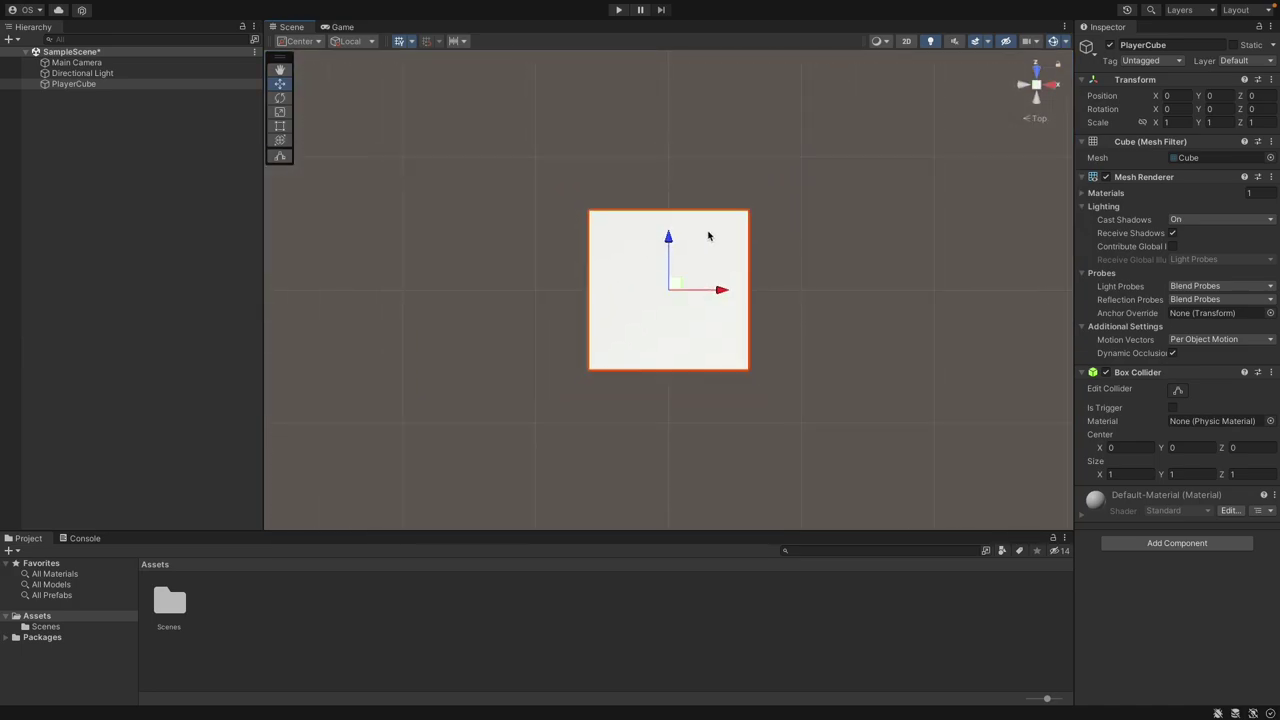
scroll(708, 236, "up", 4)
Check the cube in the Game view, then return to the Scene view in Back orientation.
scroll(708, 236, "down", 3)
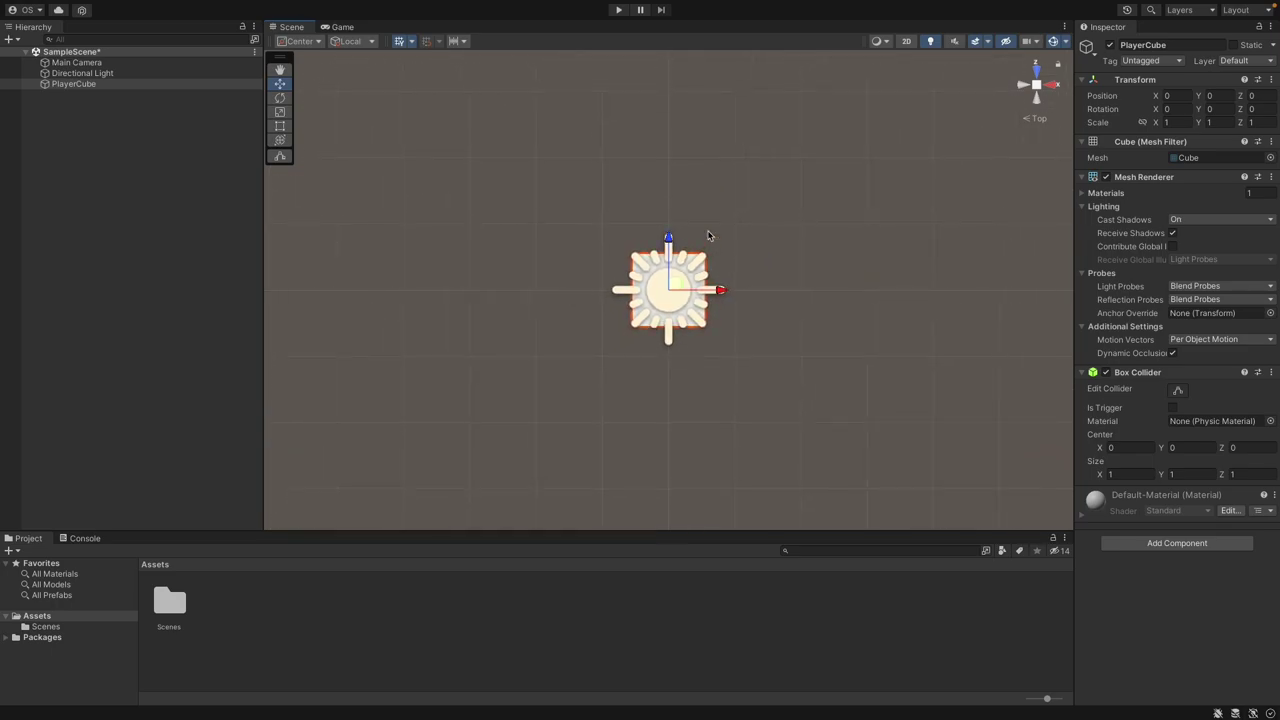
scroll(708, 236, "up", 4)
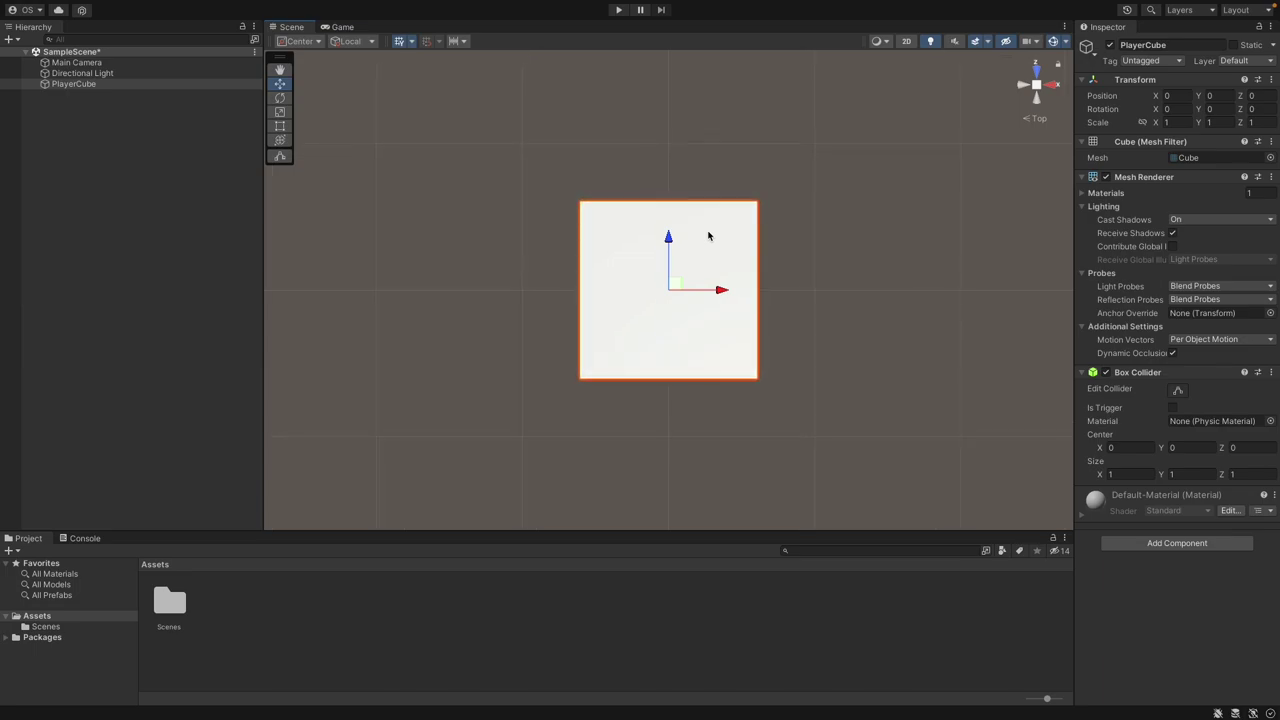
left_click(339, 28)
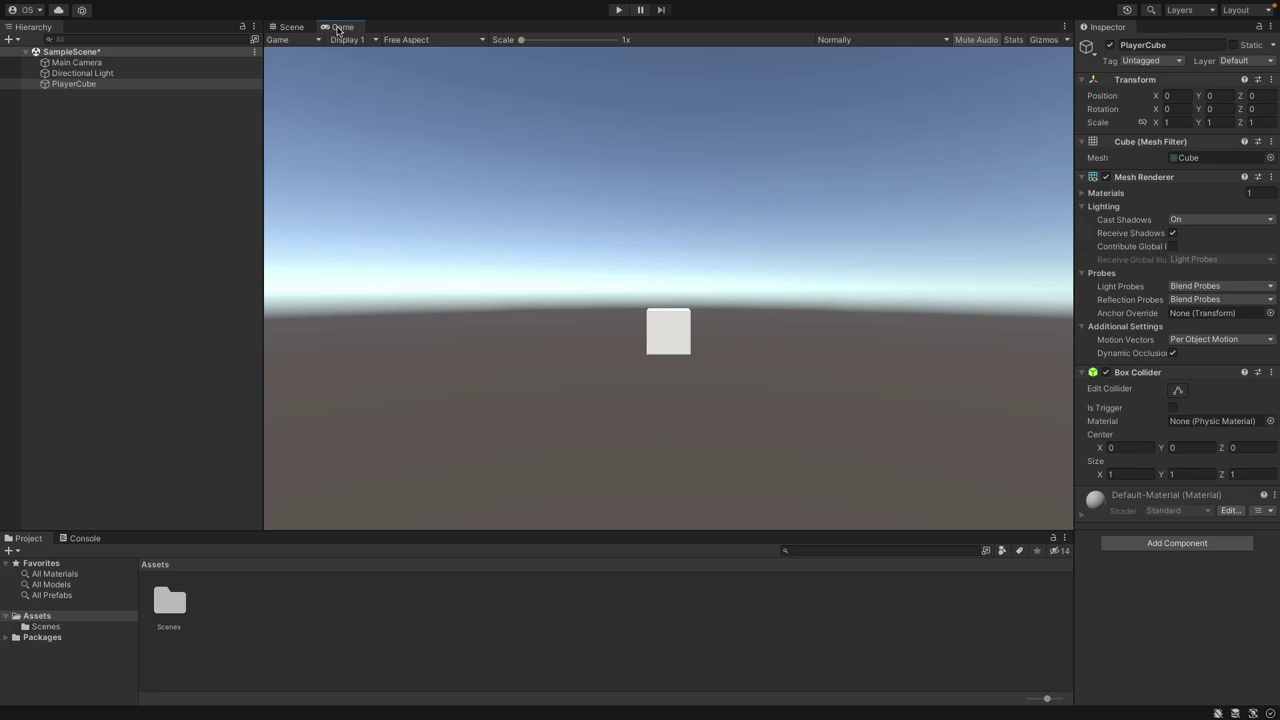
left_click(297, 28)
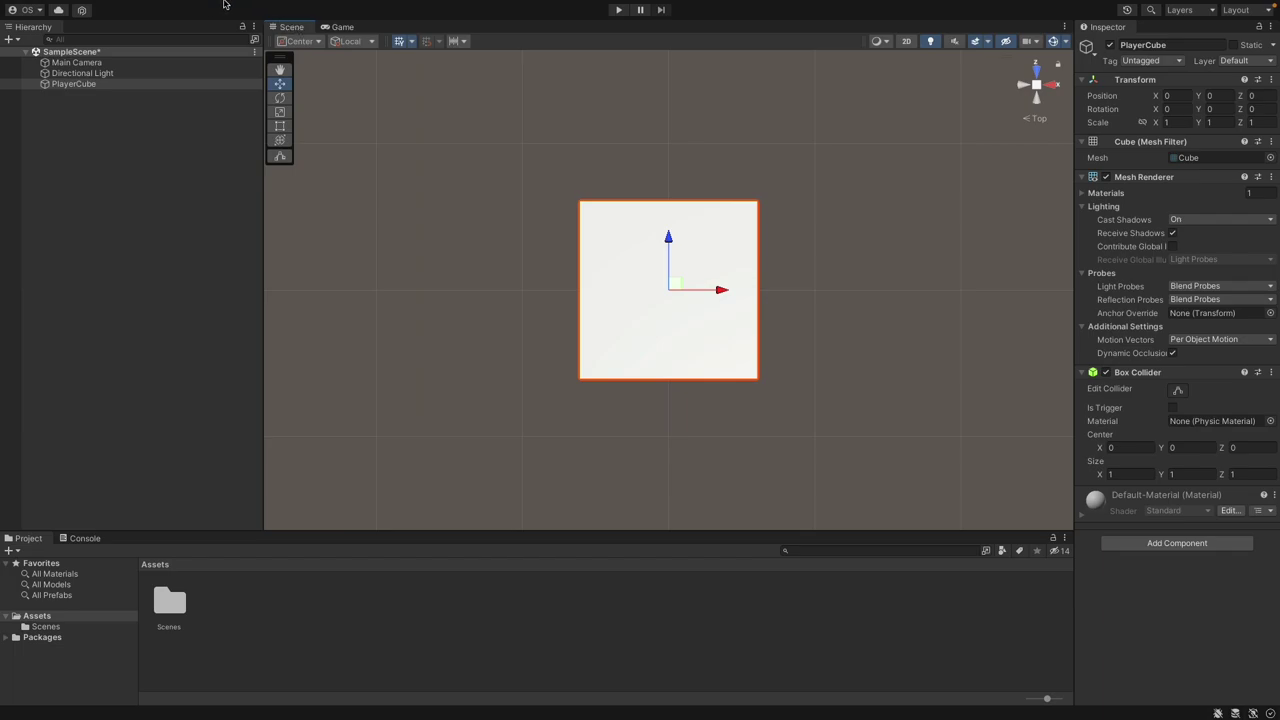
left_click(1037, 104)
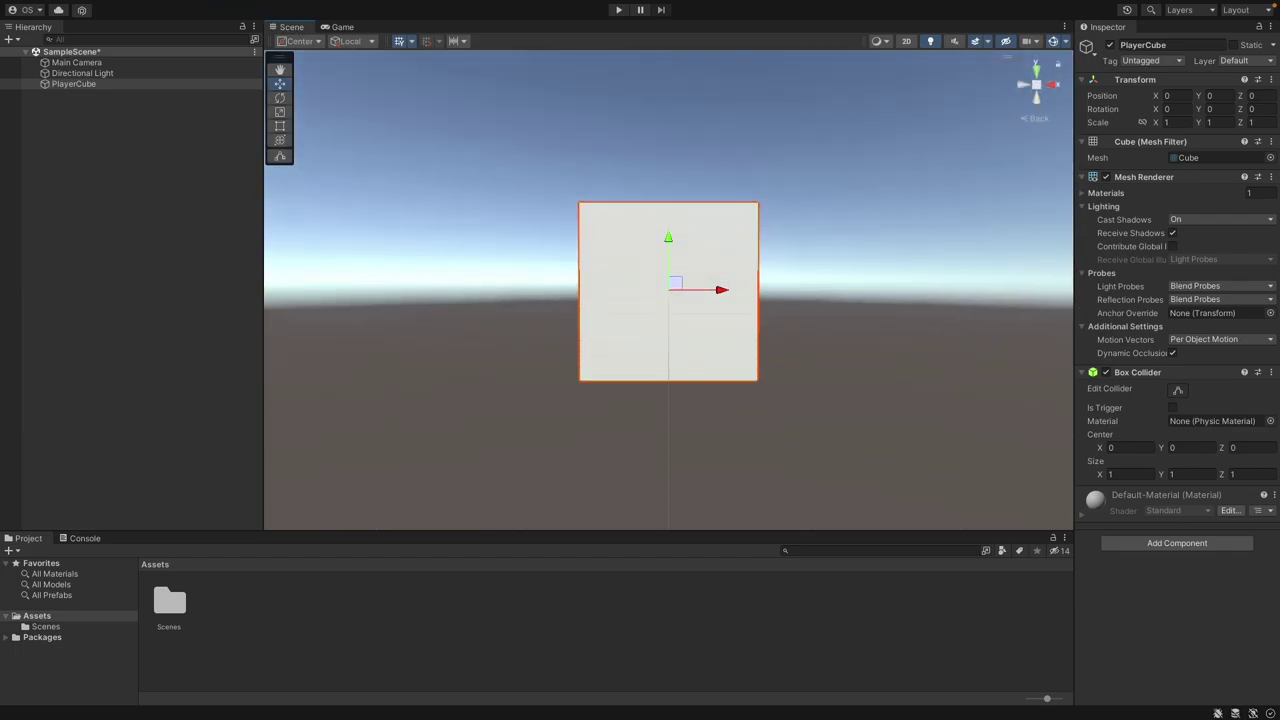
Create a new 3D cube and name it Floor.
right_click(143, 182)
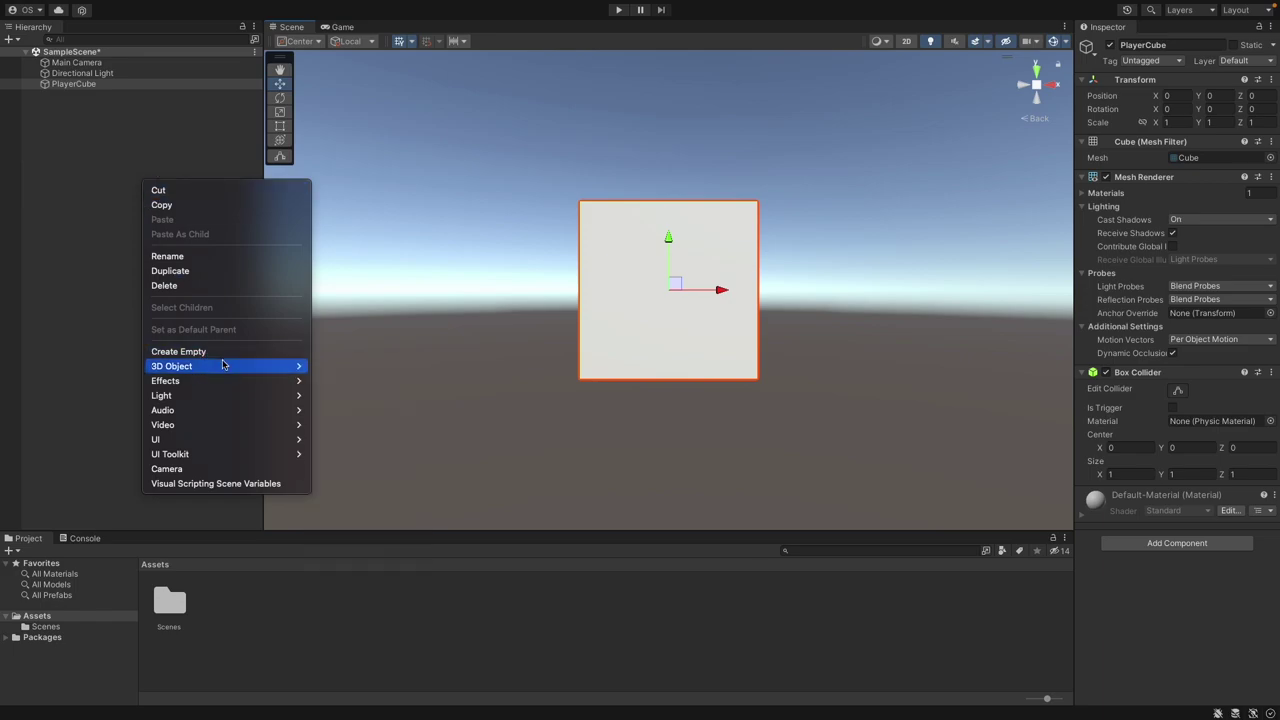
mouse_move(223, 364)
left_click(354, 364)
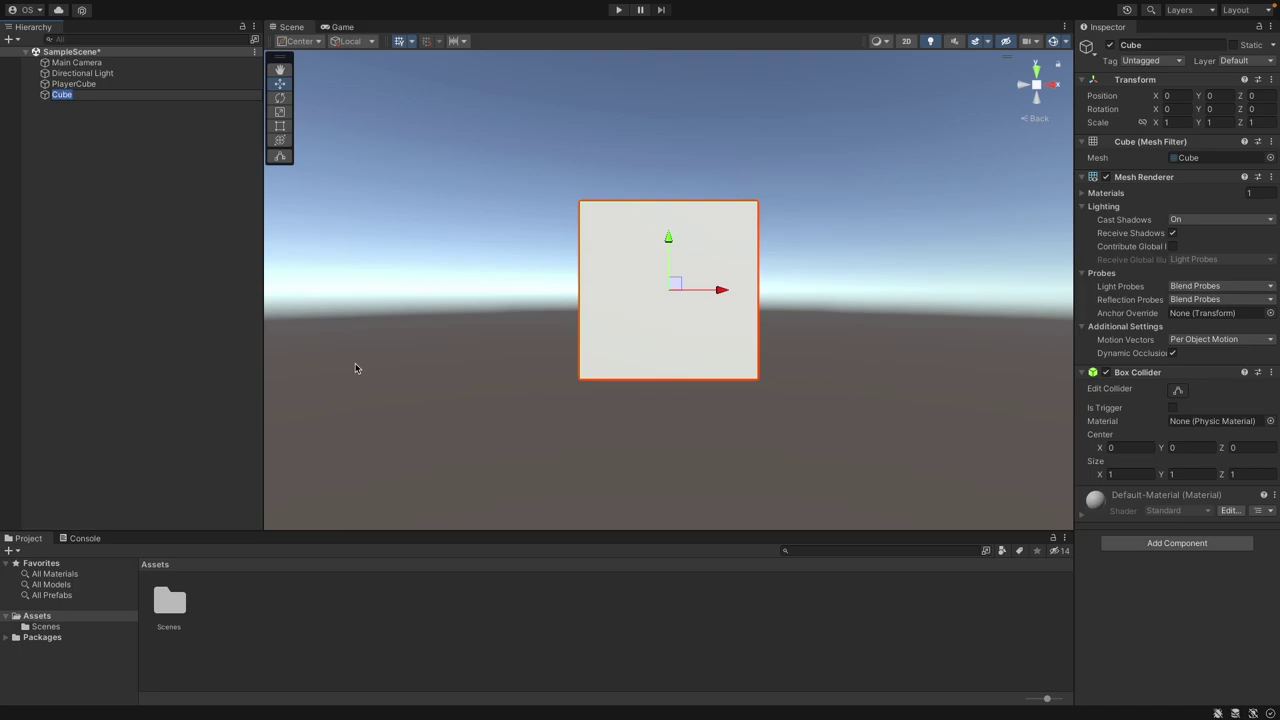
type("Floor")
key("Return")
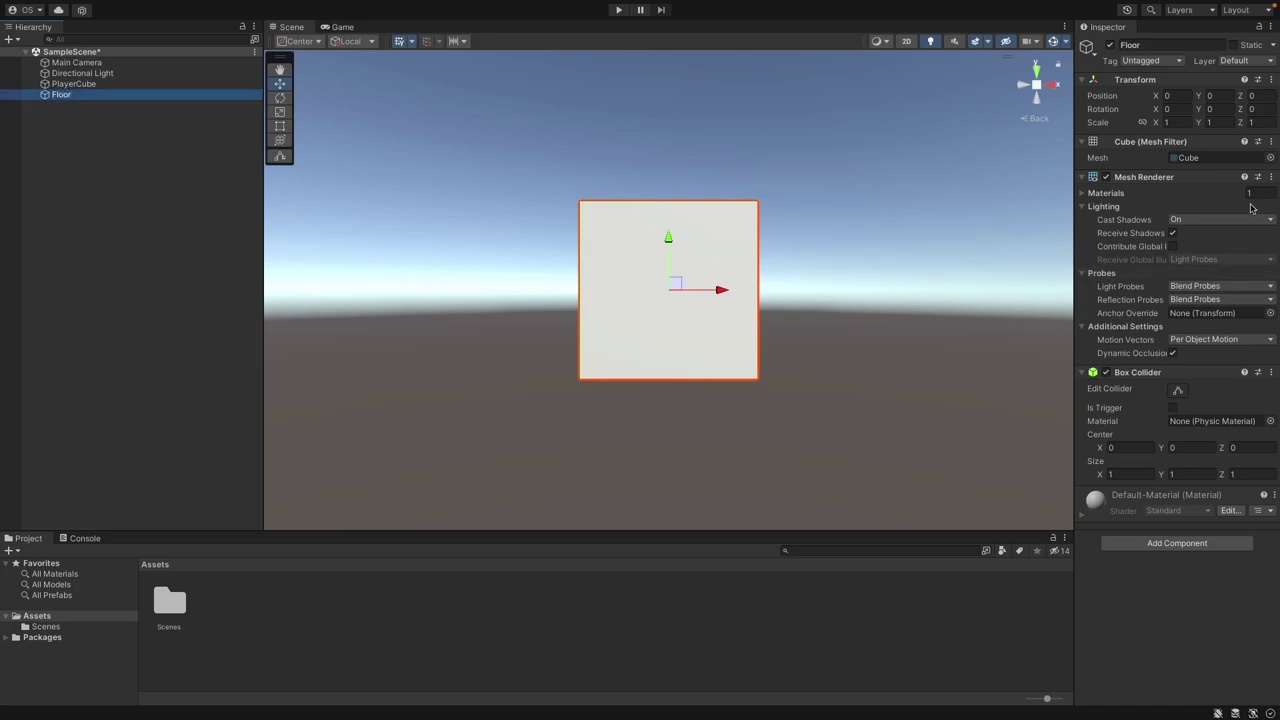
Lower Floor to Position Y -1 and set its Scale X to 5.
left_click(1202, 96)
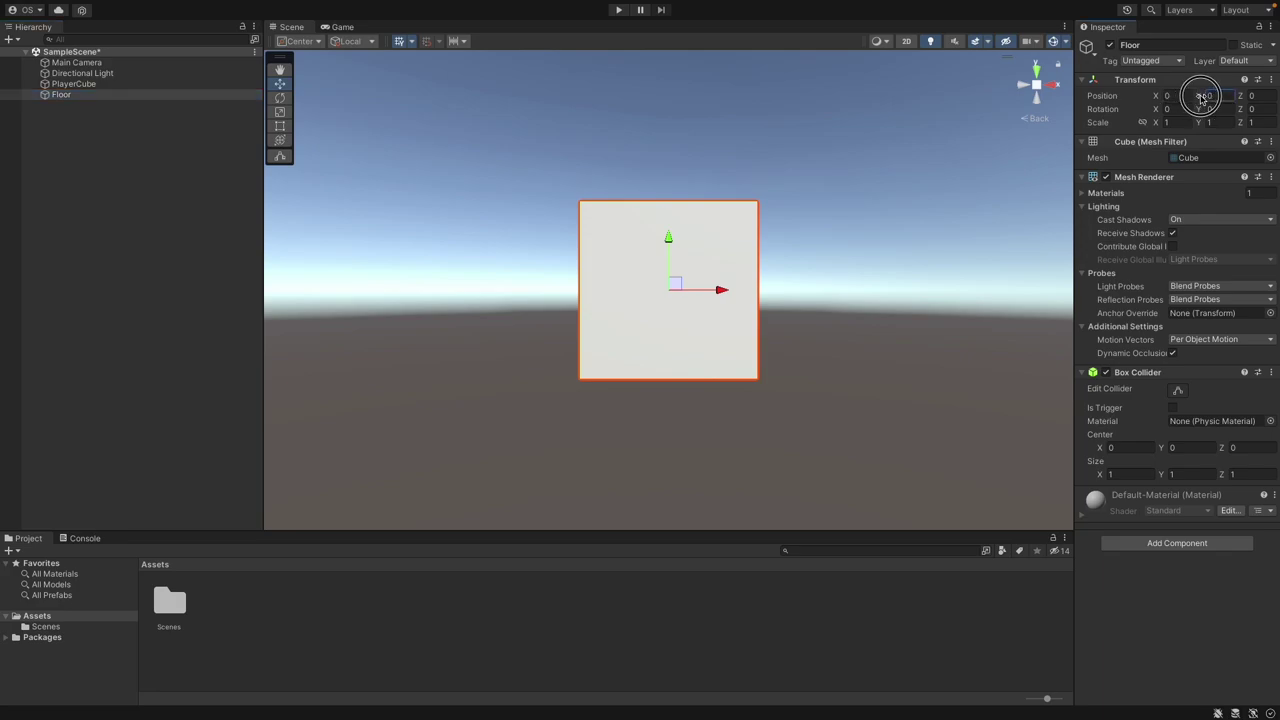
mouse_move(1202, 96)
left_mouse_down()
mouse_move(1228, 95)
mouse_move(1178, 92)
left_mouse_up()
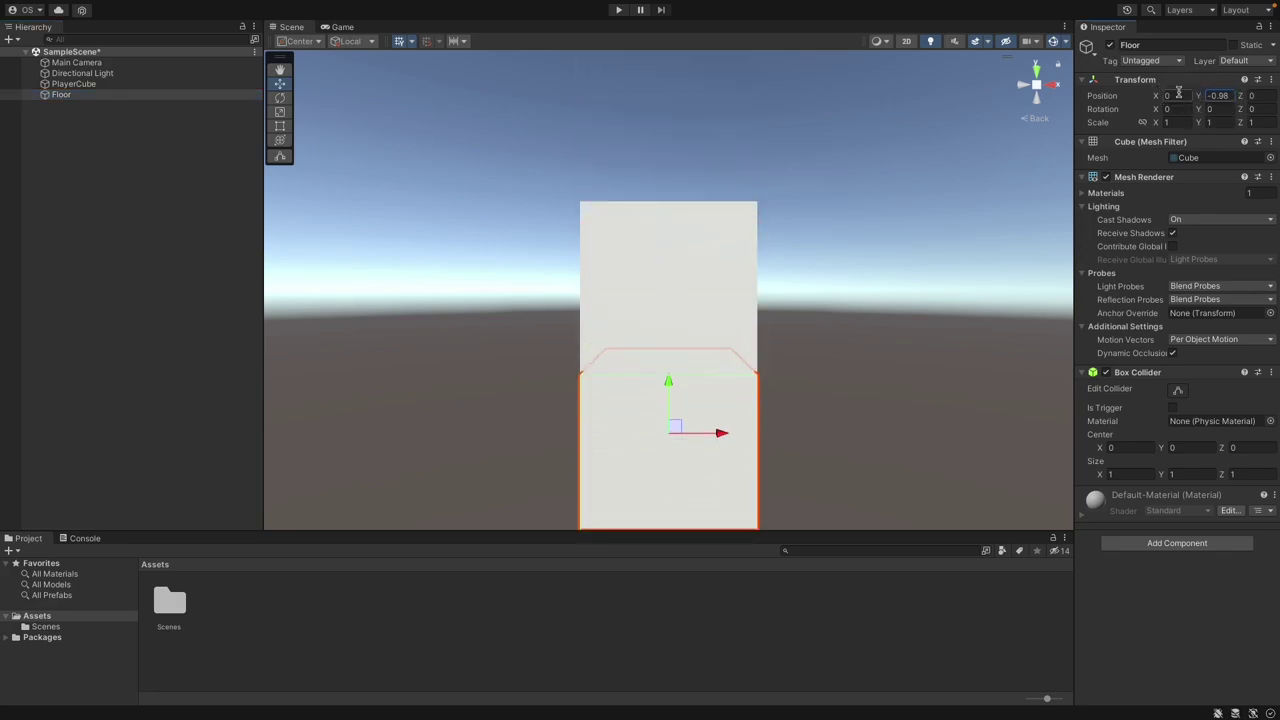
double_click(1217, 95)
type("-1")
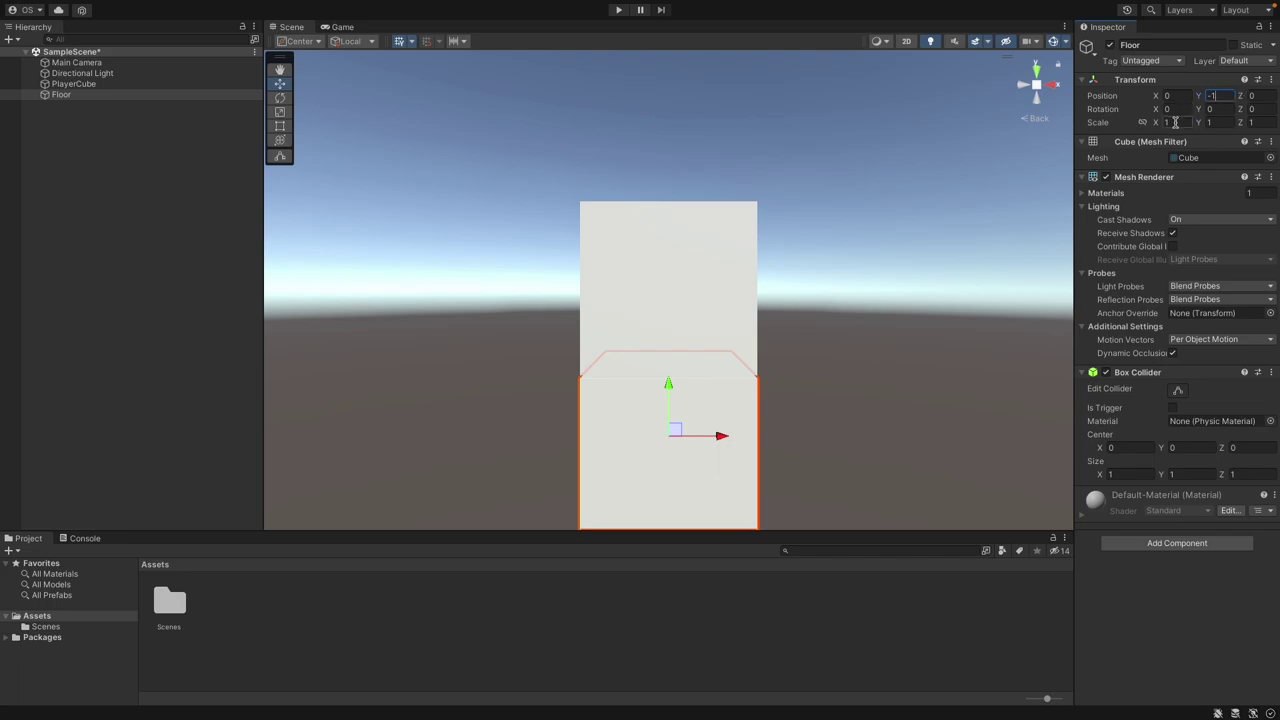
left_click_drag(1155, 121, 1211, 120)
left_click(1193, 121)
type("5")
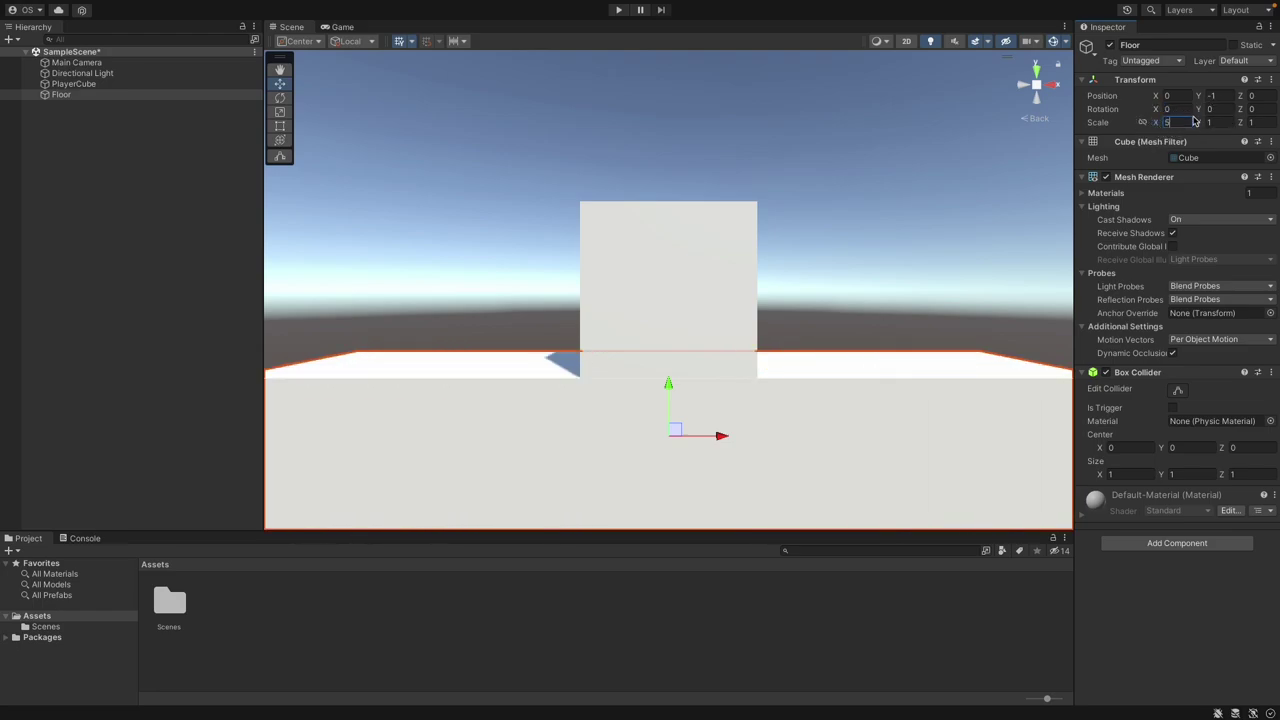
left_click(1264, 122)
Set Floor's Scale Z to 5, orbit to an angled view, and select PlayerCube and Floor to check.
type("5")
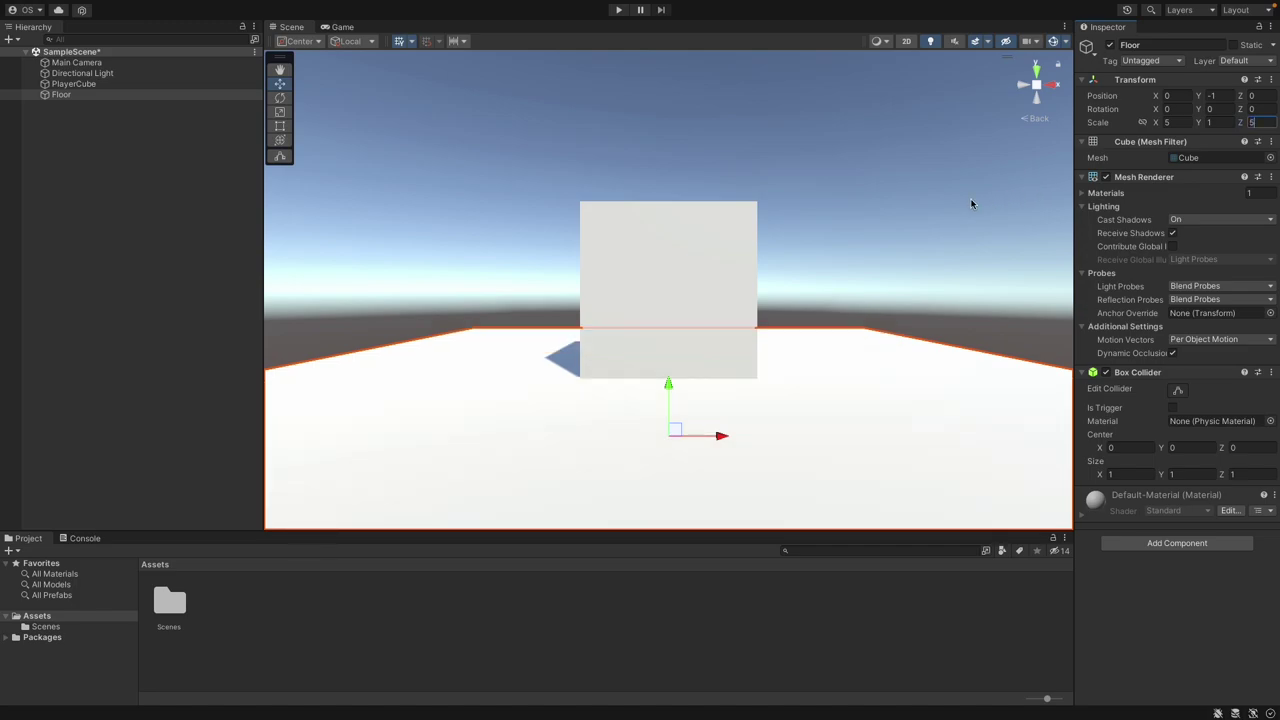
scroll(970, 203, "up", 1)
scroll(970, 203, "down", 3)
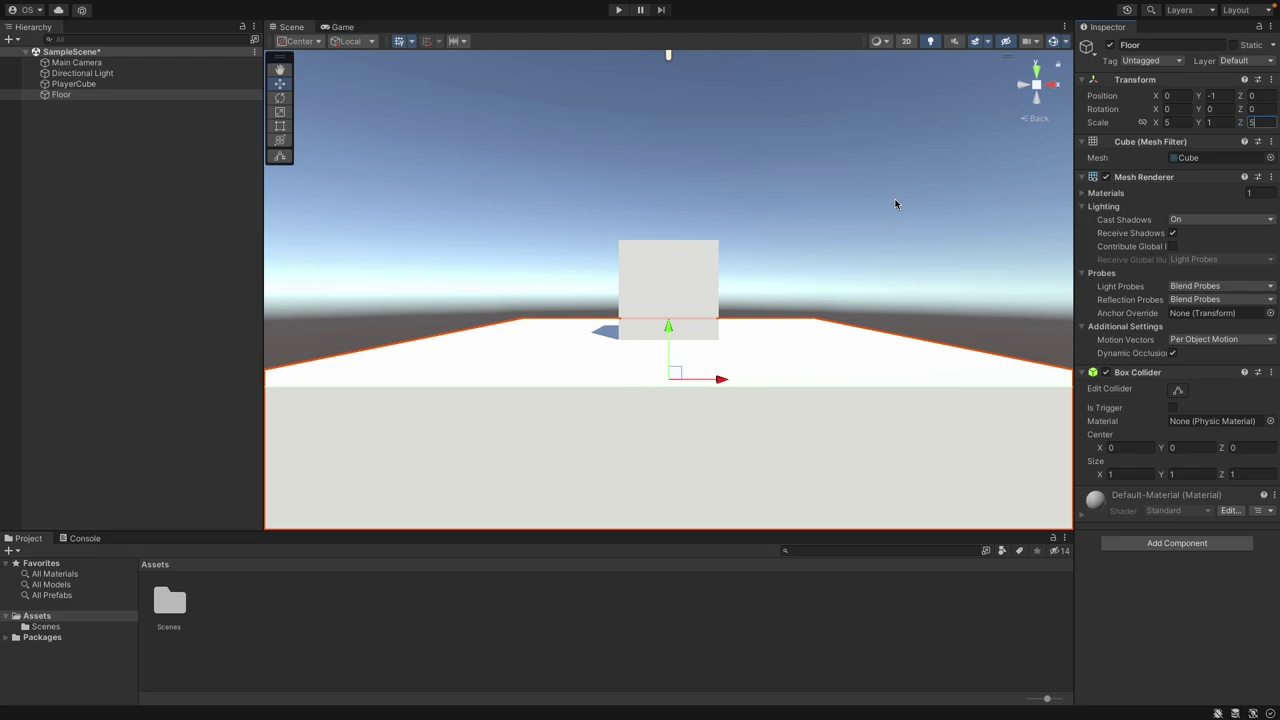
left_click_drag(903, 197, 703, 371, "alt")
scroll(703, 371, "down", 8)
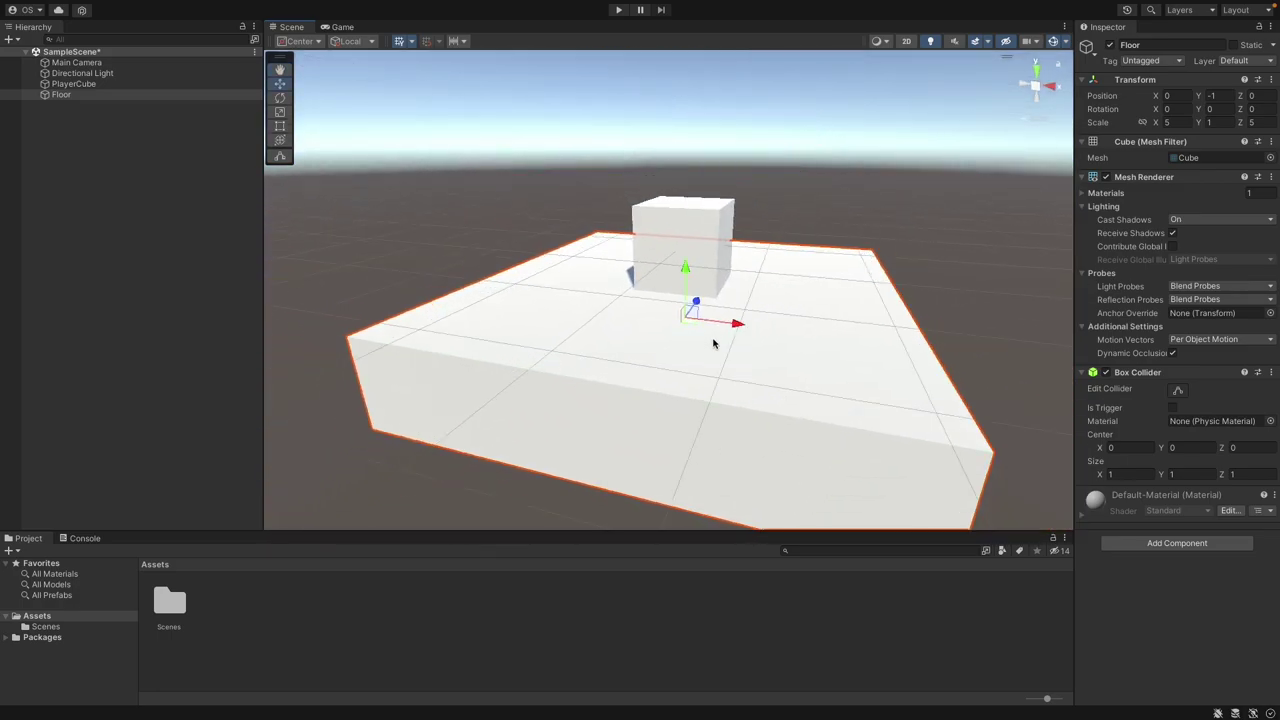
mouse_move(743, 312)
left_mouse_down("alt")
mouse_move(714, 337)
mouse_move(757, 320)
mouse_move(680, 350)
mouse_move(712, 320)
mouse_move(640, 343)
mouse_move(840, 303)
mouse_move(755, 327)
left_mouse_up("alt")
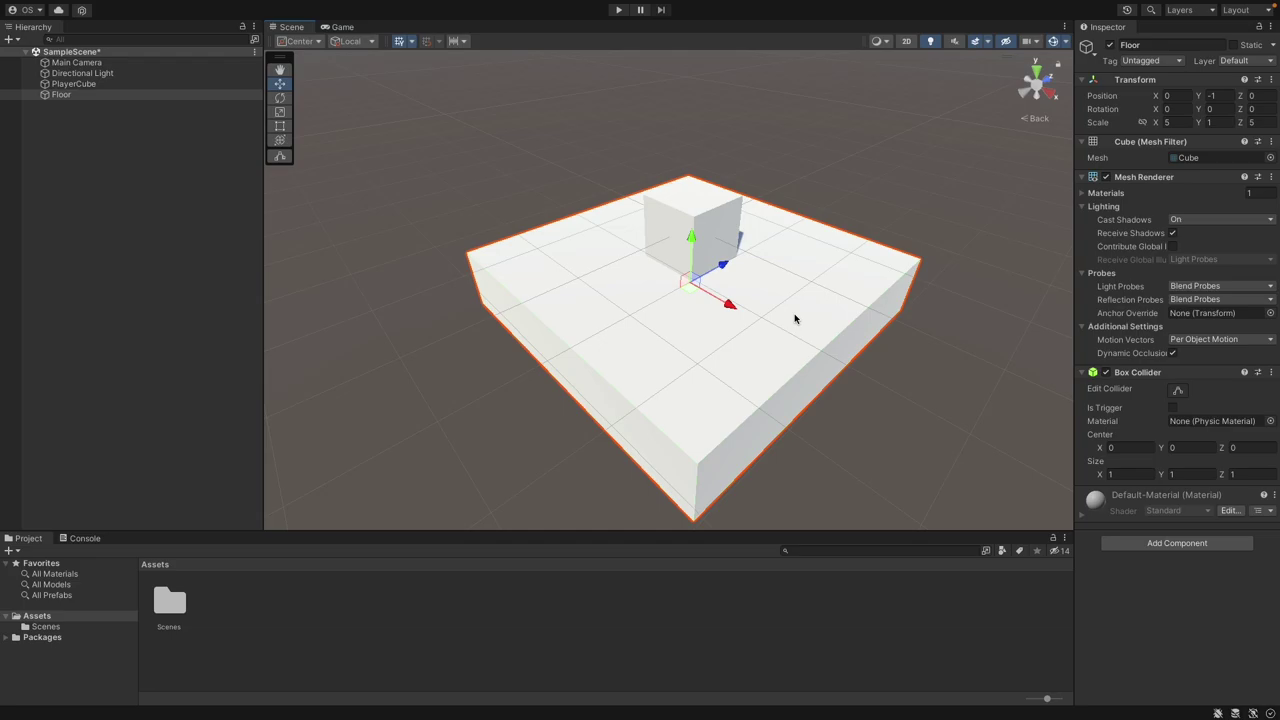
left_click(67, 85)
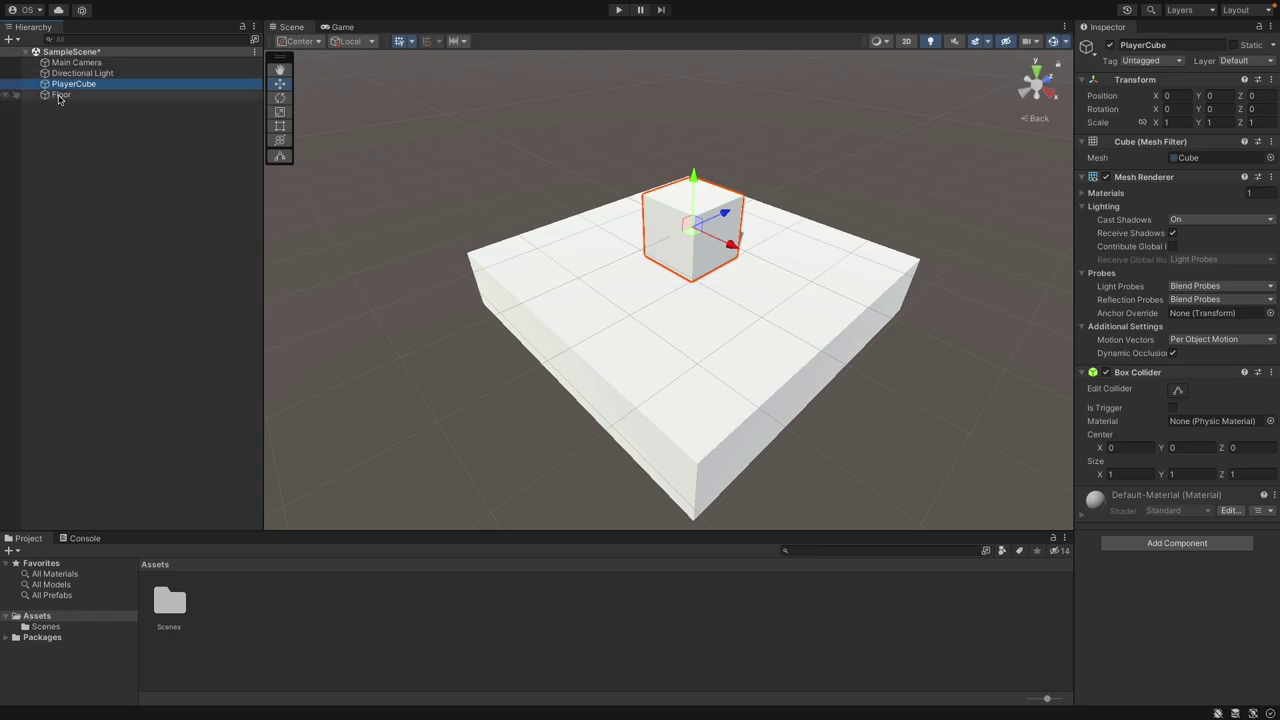
left_click(58, 96)
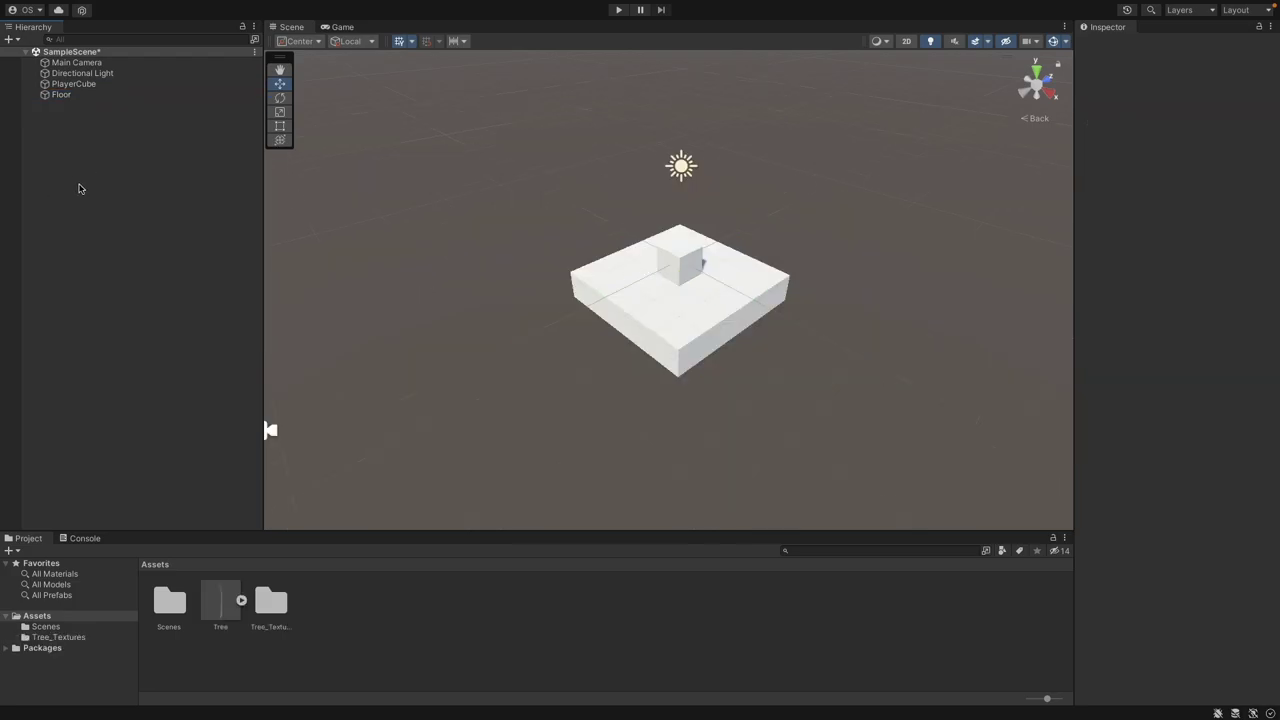
Add a Sphere from the Hierarchy's 3D Object menu and drag it out of the cube.
right_click(79, 185)
mouse_move(147, 371)
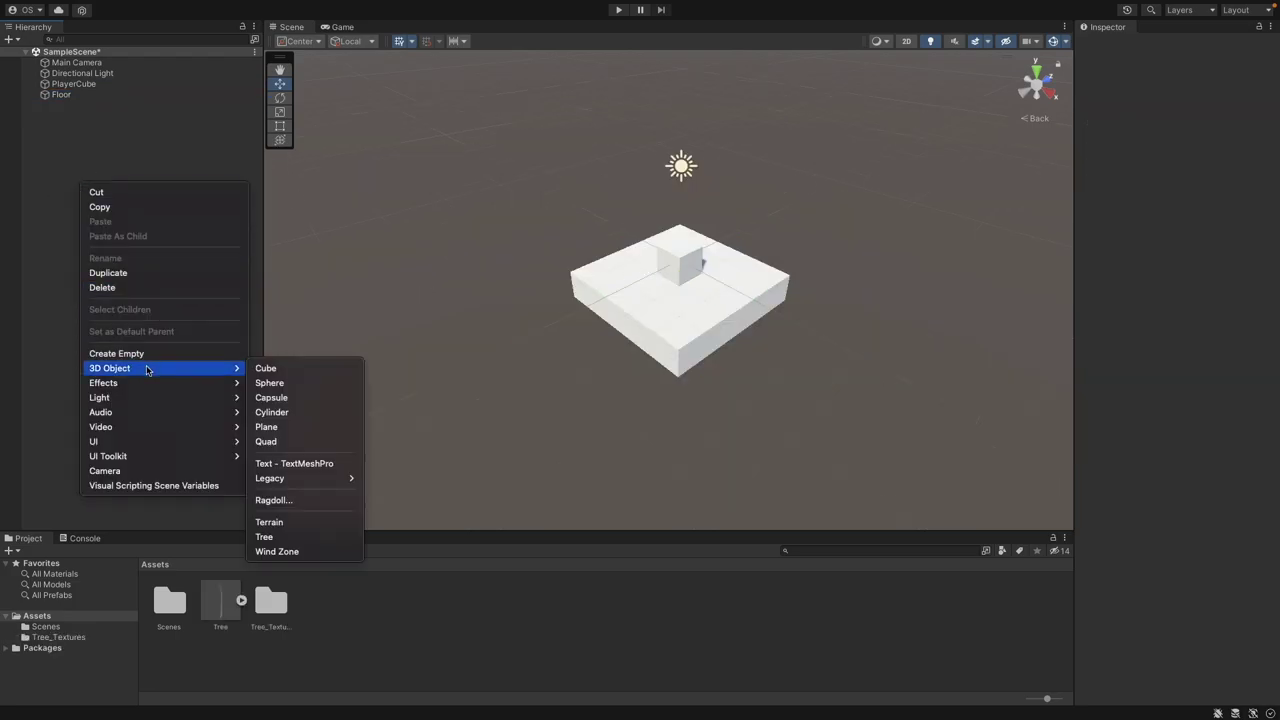
left_click(284, 388)
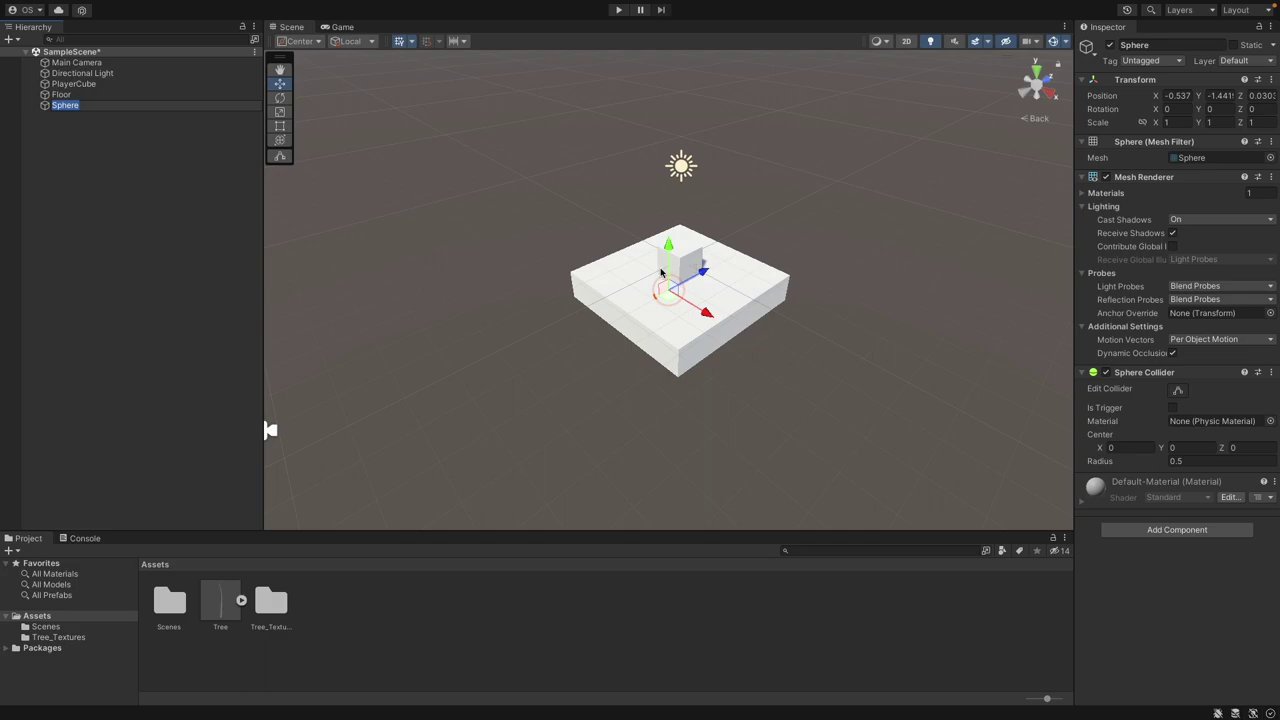
left_click_drag(670, 248, 642, 266)
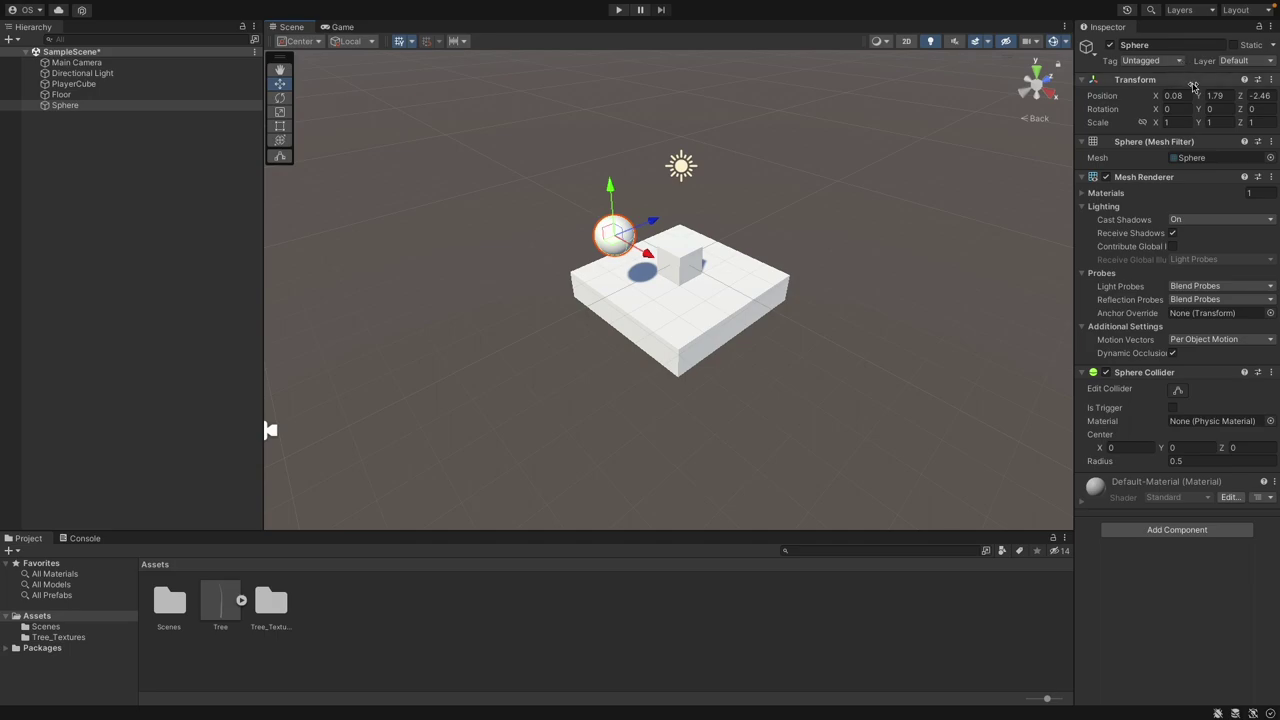
Zero the Sphere's position, then set X to -1.73 and Z to -1.53.
left_click(1180, 96)
type("0")
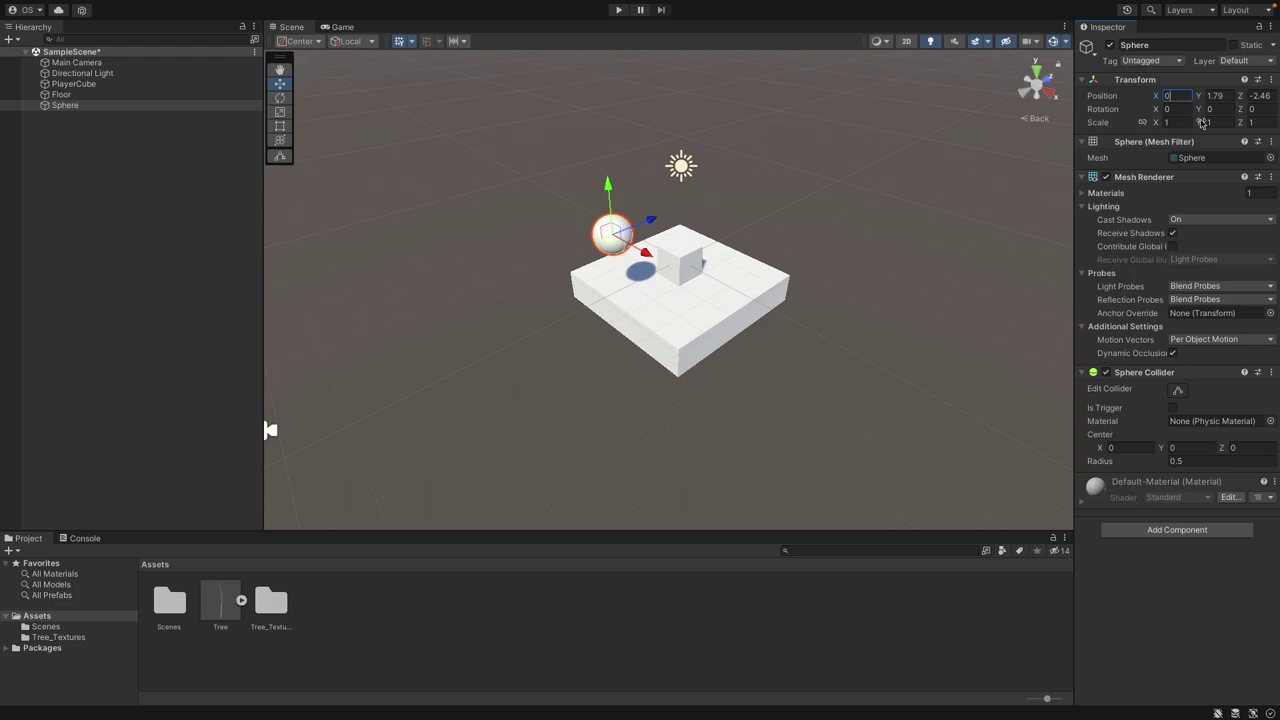
key("Tab")
type("0")
key("Tab")
type("0")
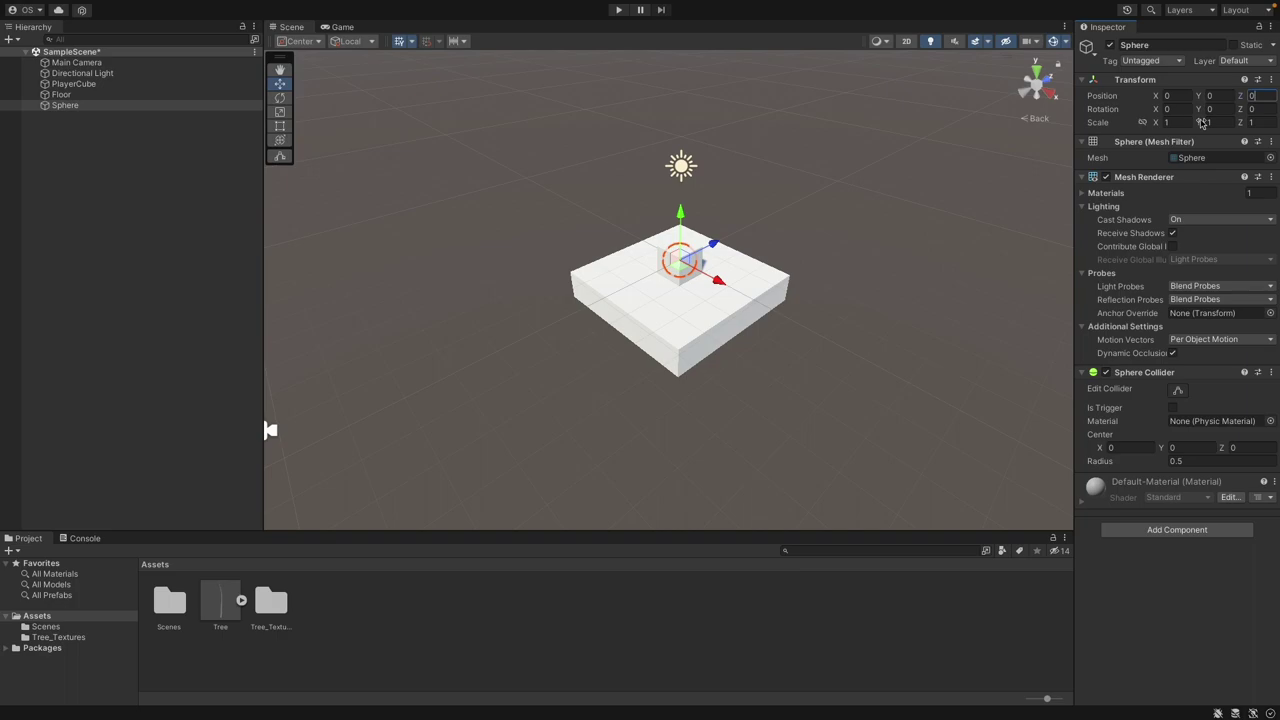
left_click_drag(1156, 96, 1110, 118)
left_click_drag(1240, 96, 1203, 95)
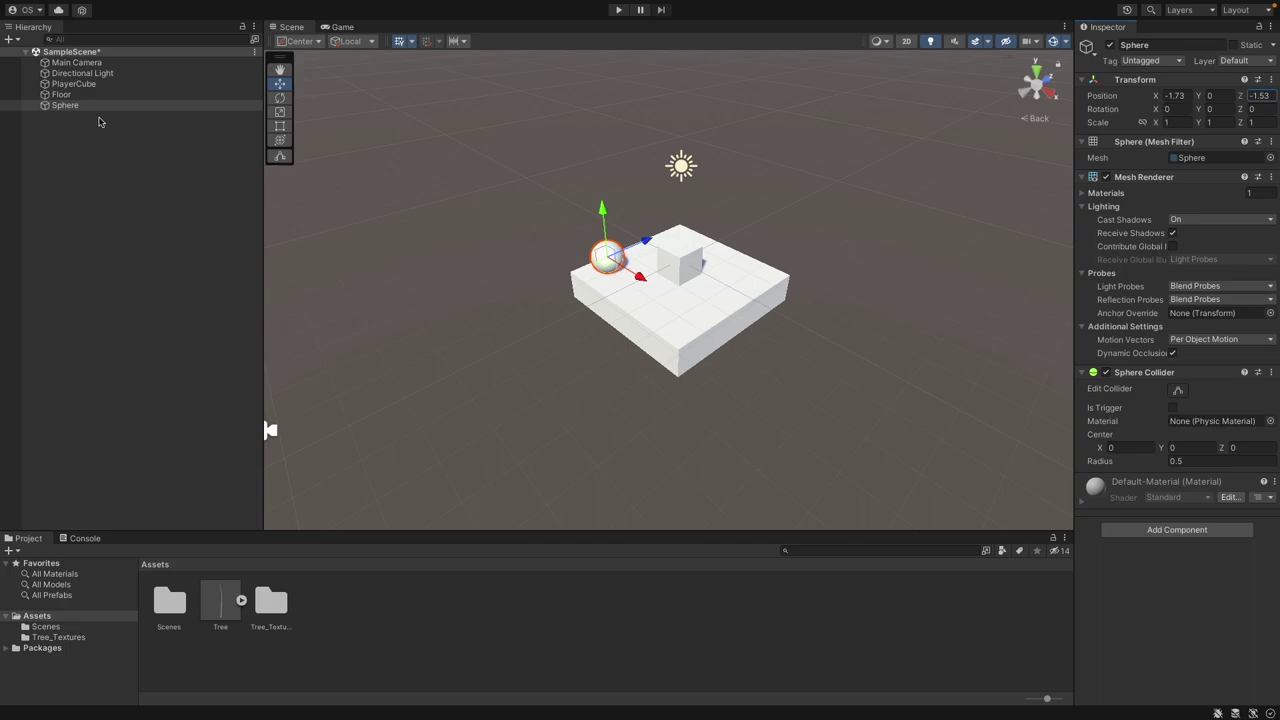
Reselect the Sphere and duplicate it with Ctrl+D.
left_click(77, 126)
left_click(63, 106)
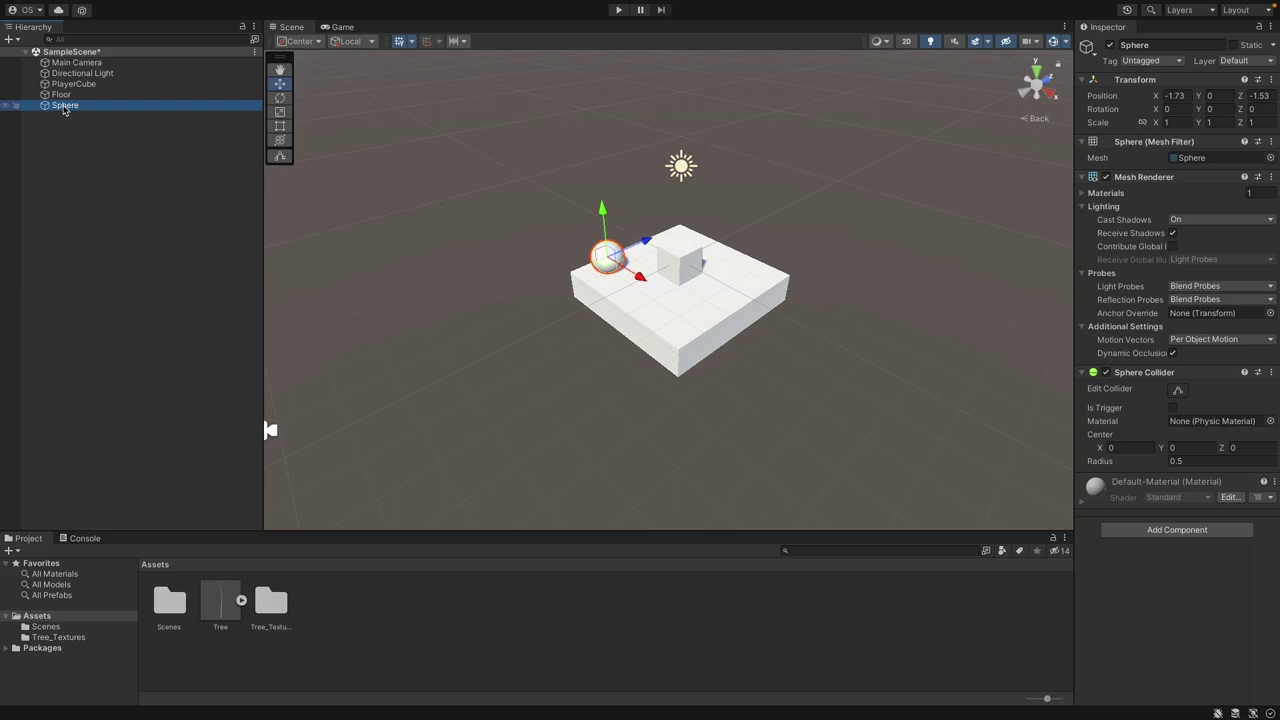
key("ctrl+d")
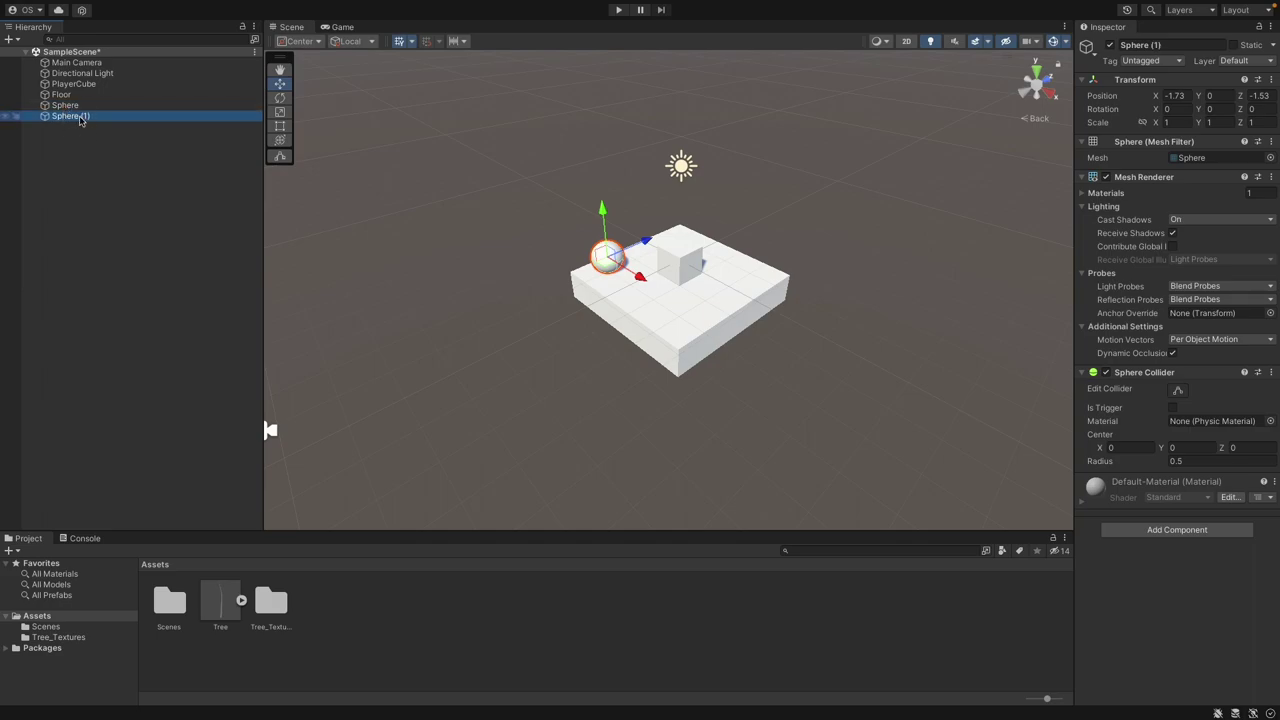
Move Sphere (1) with the gizmo's X and Z arrows to about X 1.76, Z 1.09.
left_click(80, 150)
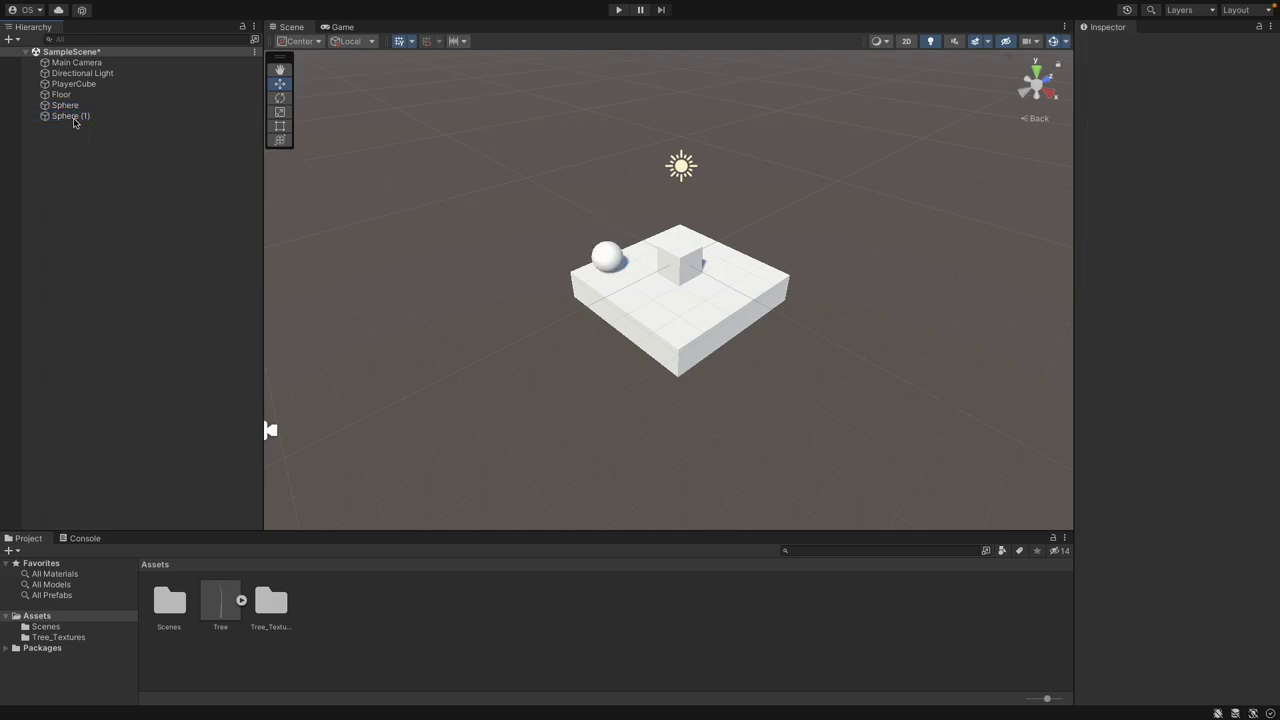
left_click(73, 120)
left_click_drag(637, 279, 716, 336)
left_click_drag(720, 286, 776, 252)
left_click_drag(917, 194, 899, 413, "alt")
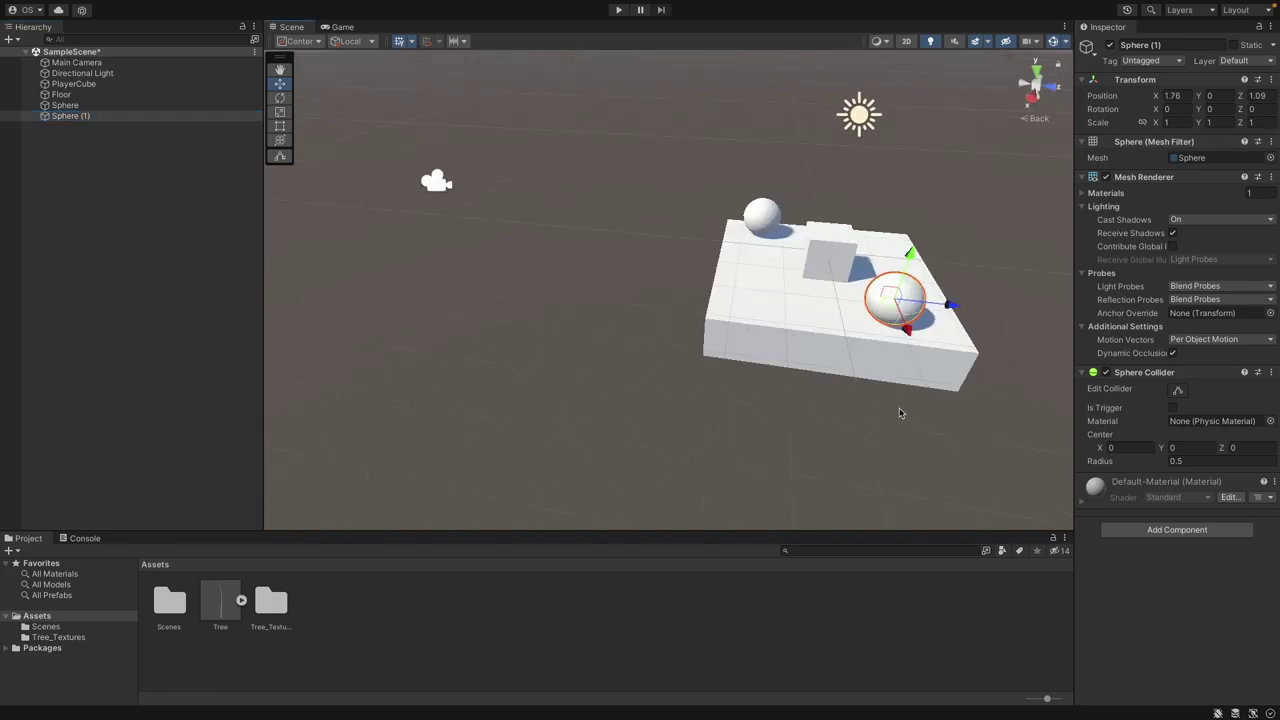